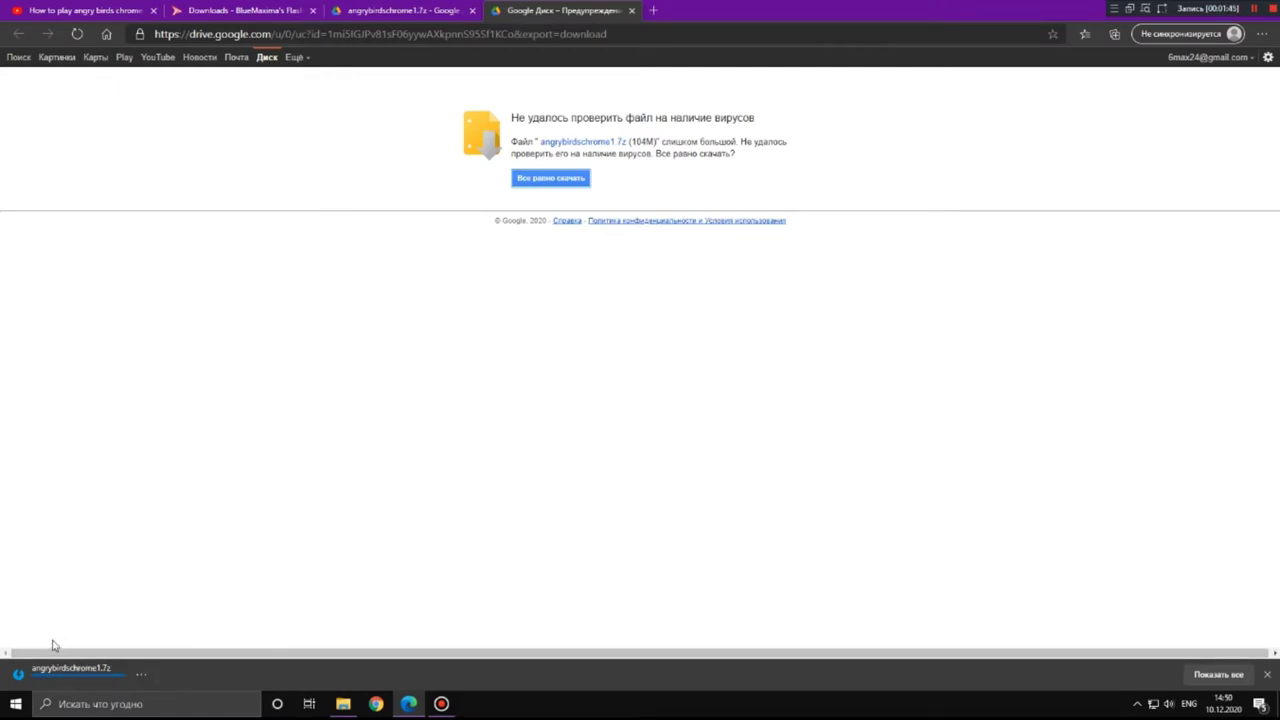
Step: Put the downloaded angrybirdschrome1.7z archive into the Туториал folder
{"action": "left_click_drag", "start_coordinate": [90, 675], "coordinate": [361, 438]}
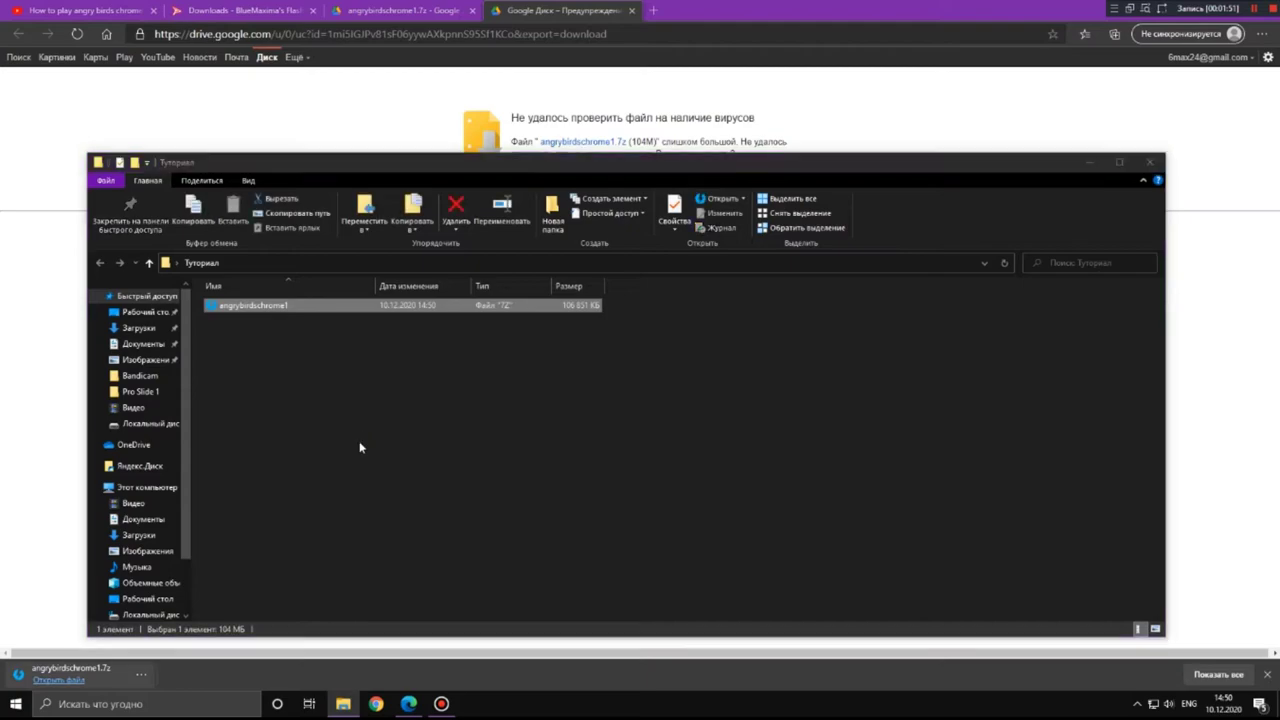
{"action": "left_click", "coordinate": [333, 311]}
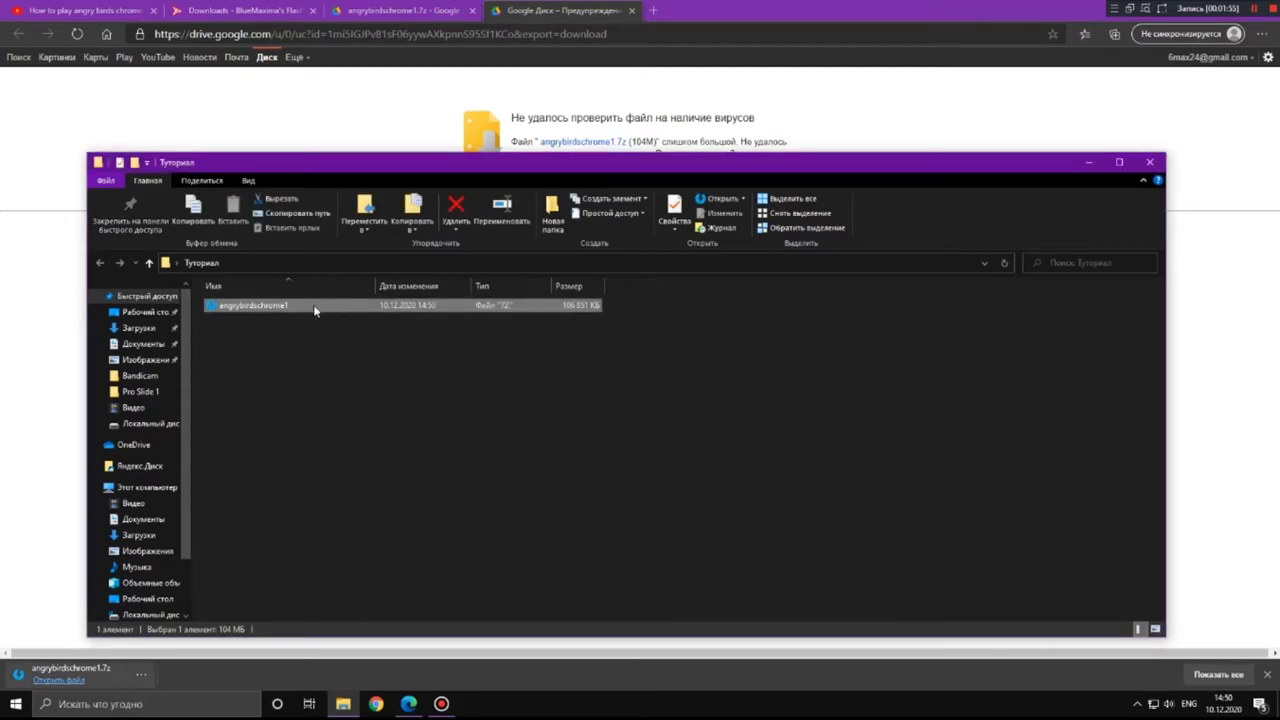
Step: Download the Flashpoint Infinity 9.0 installer from the BlueMaxima's Flashpoint downloads page
{"action": "left_click", "coordinate": [359, 134]}
{"action": "left_click", "coordinate": [258, 9]}
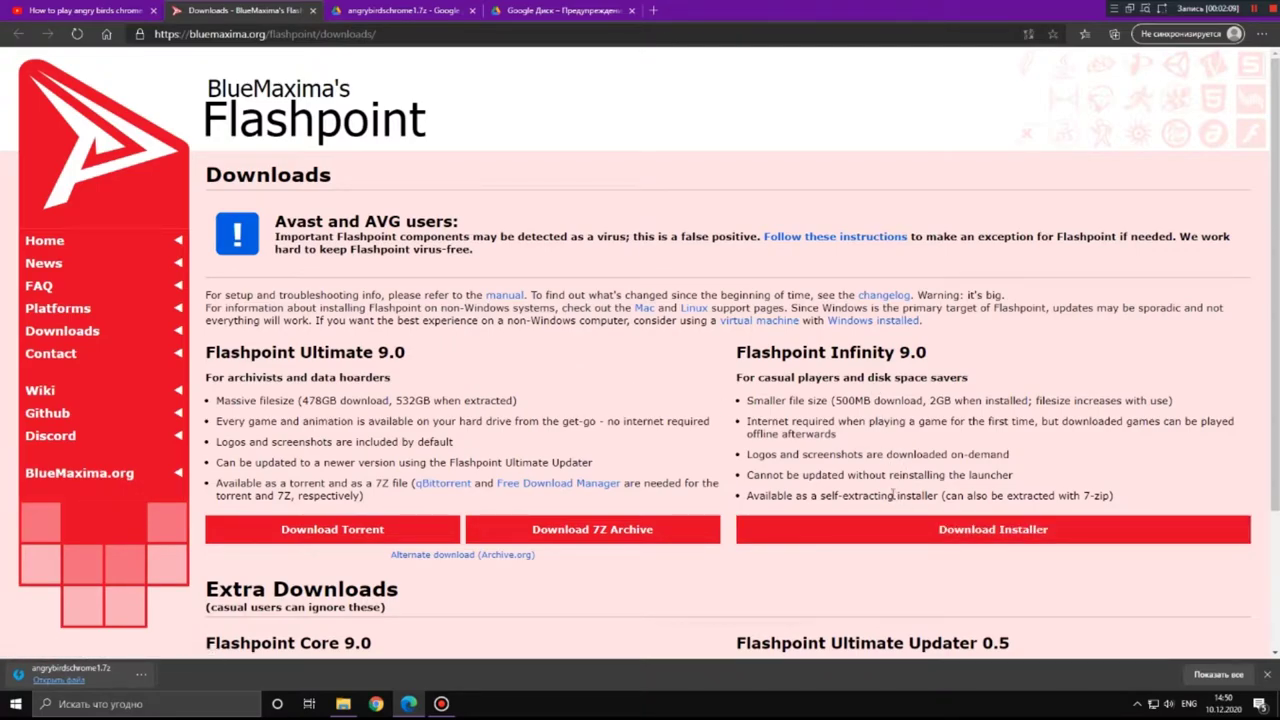
{"action": "left_click", "coordinate": [889, 530]}
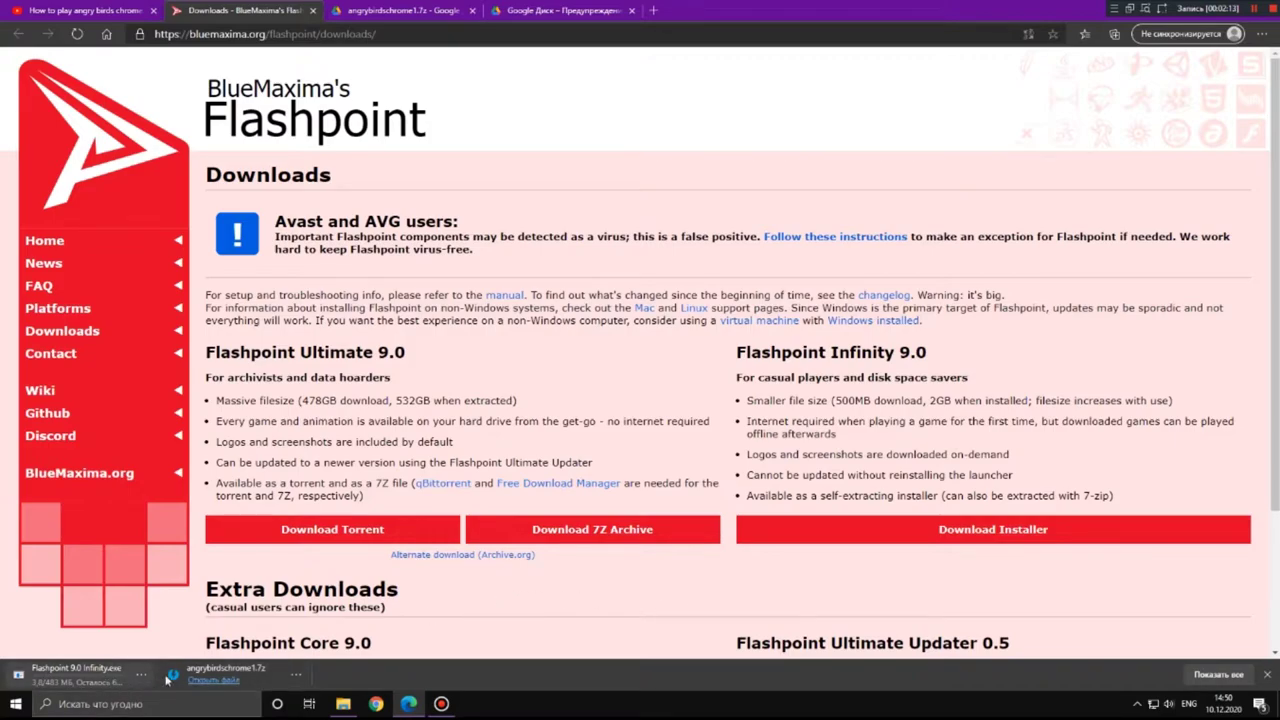
Step: Inspect the contents of the angrybirdschrome1 archive from the Туториал folder in WinRAR and close it
{"action": "left_click", "coordinate": [343, 703]}
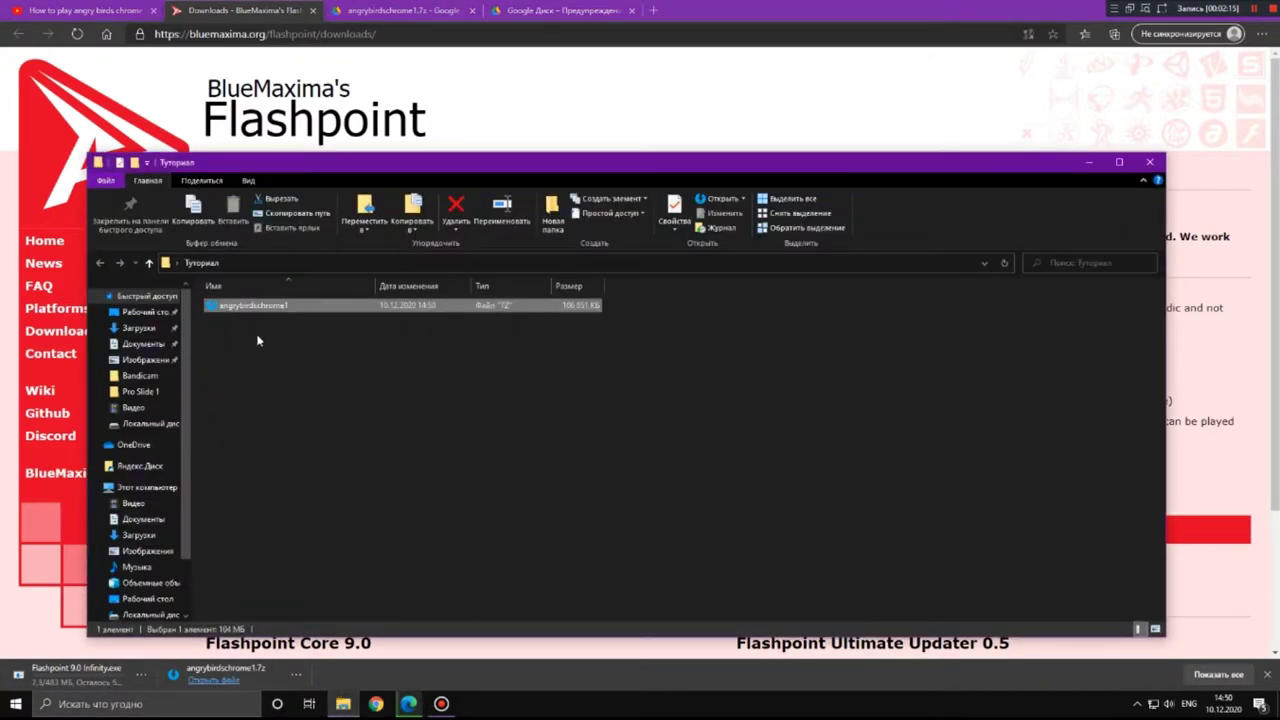
{"action": "right_click", "coordinate": [308, 306]}
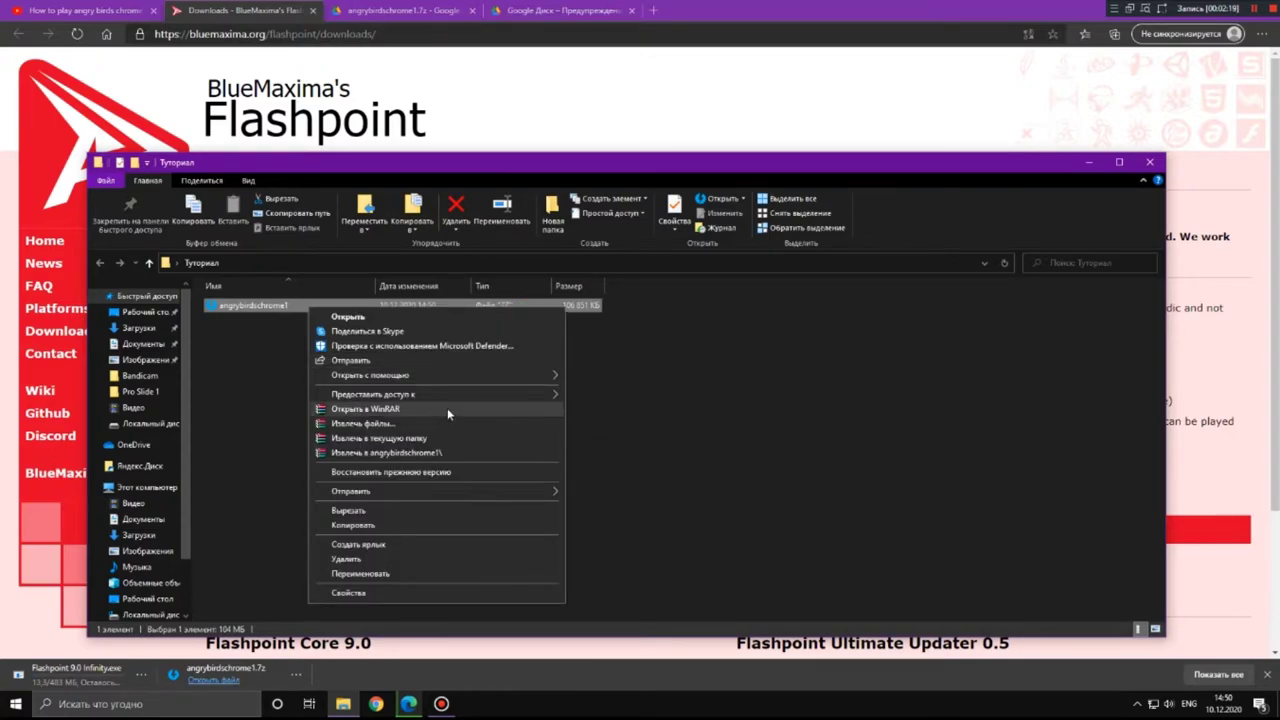
{"action": "left_click", "coordinate": [447, 408]}
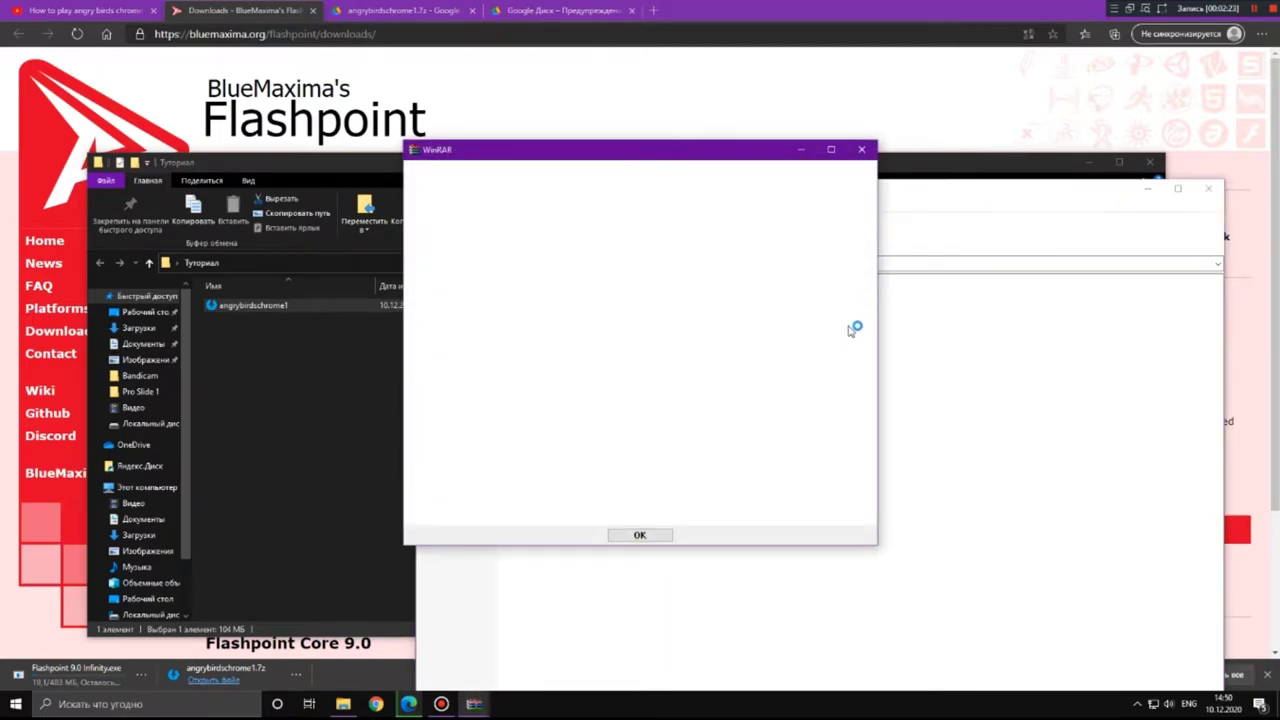
{"action": "left_click", "coordinate": [863, 148]}
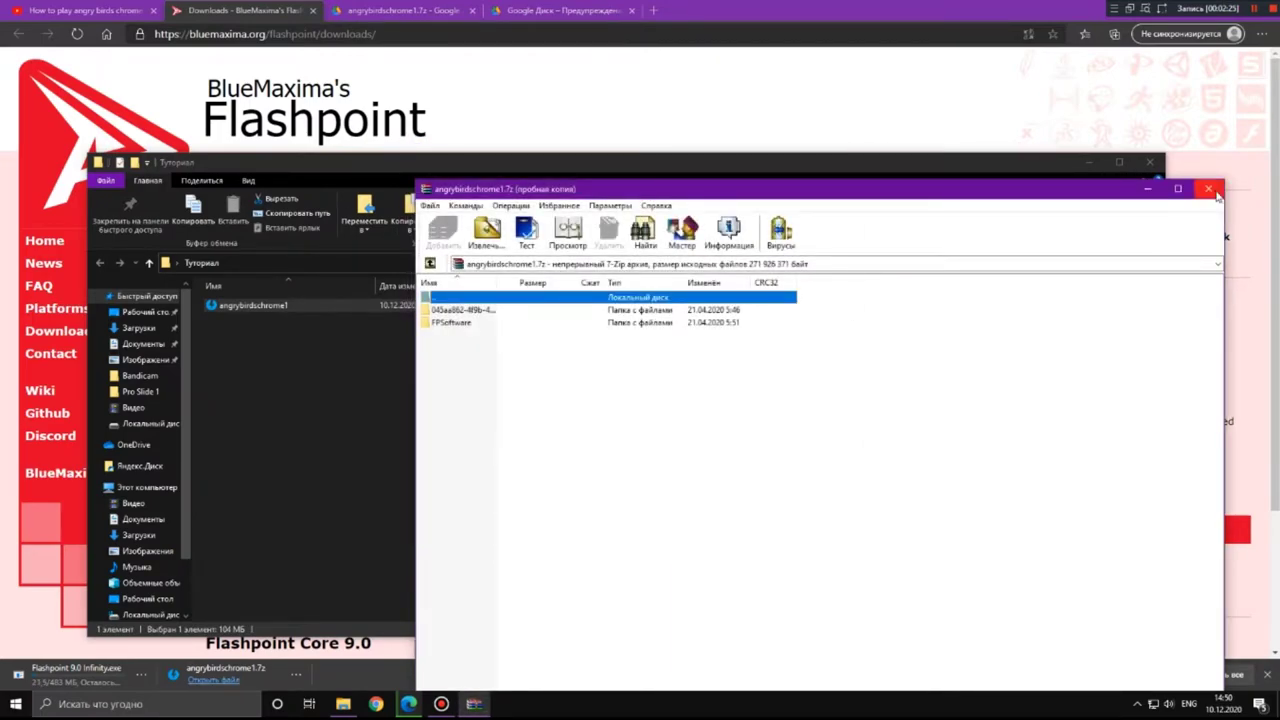
{"action": "left_click", "coordinate": [1208, 188]}
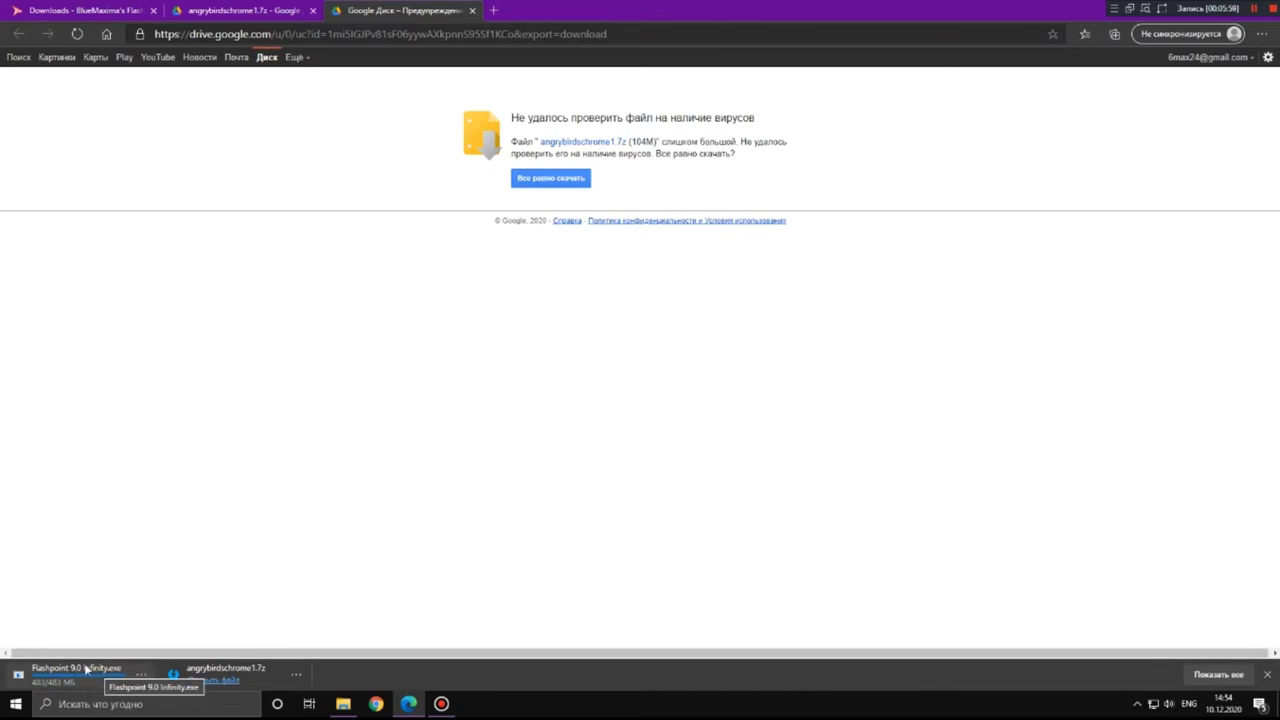
Step: Put the downloaded Flashpoint 9.0 Infinity.exe into the Туториал folder, run it and extract its files to the proposed location
{"action": "left_click_drag", "start_coordinate": [99, 678], "coordinate": [338, 430]}
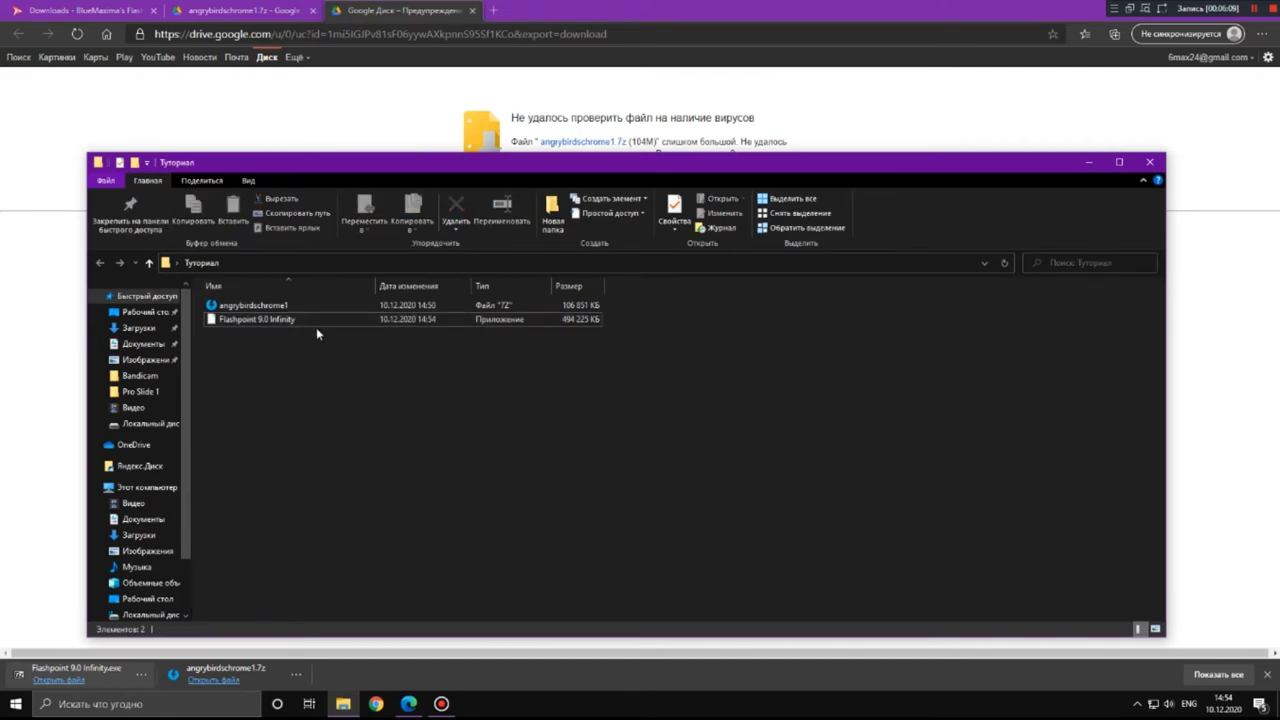
{"action": "left_click", "coordinate": [315, 320]}
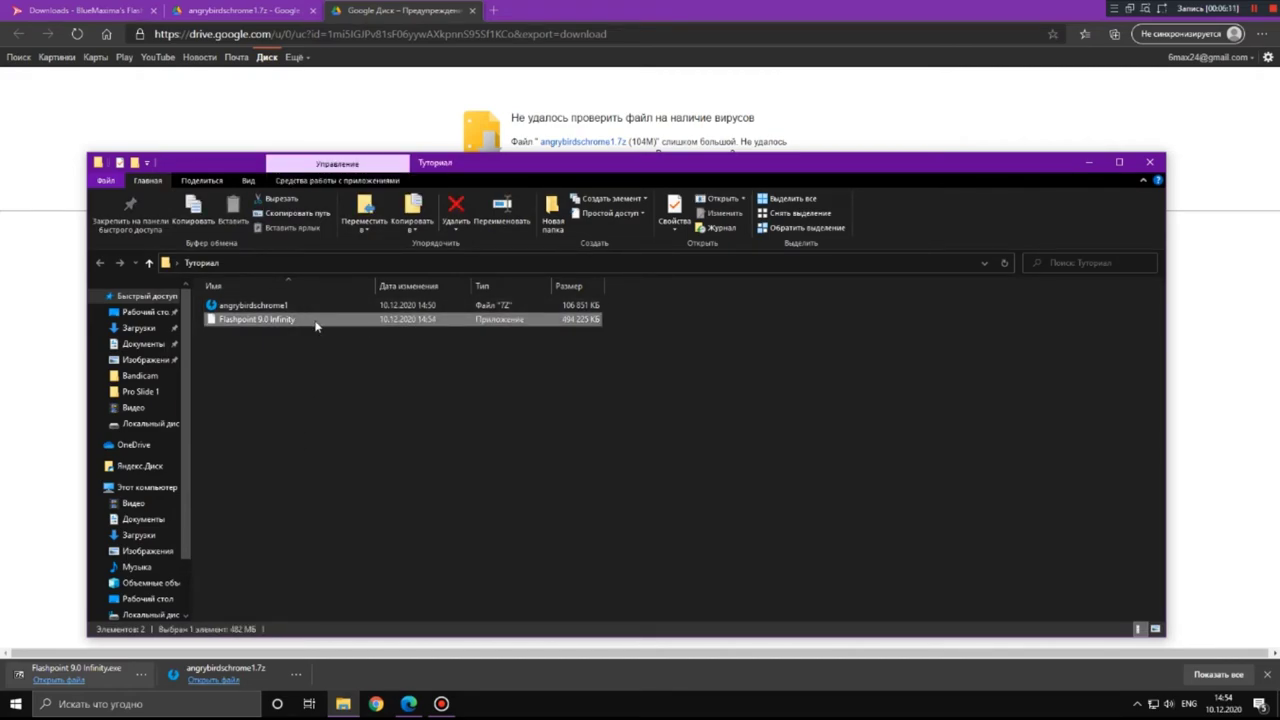
{"action": "left_click", "coordinate": [317, 320]}
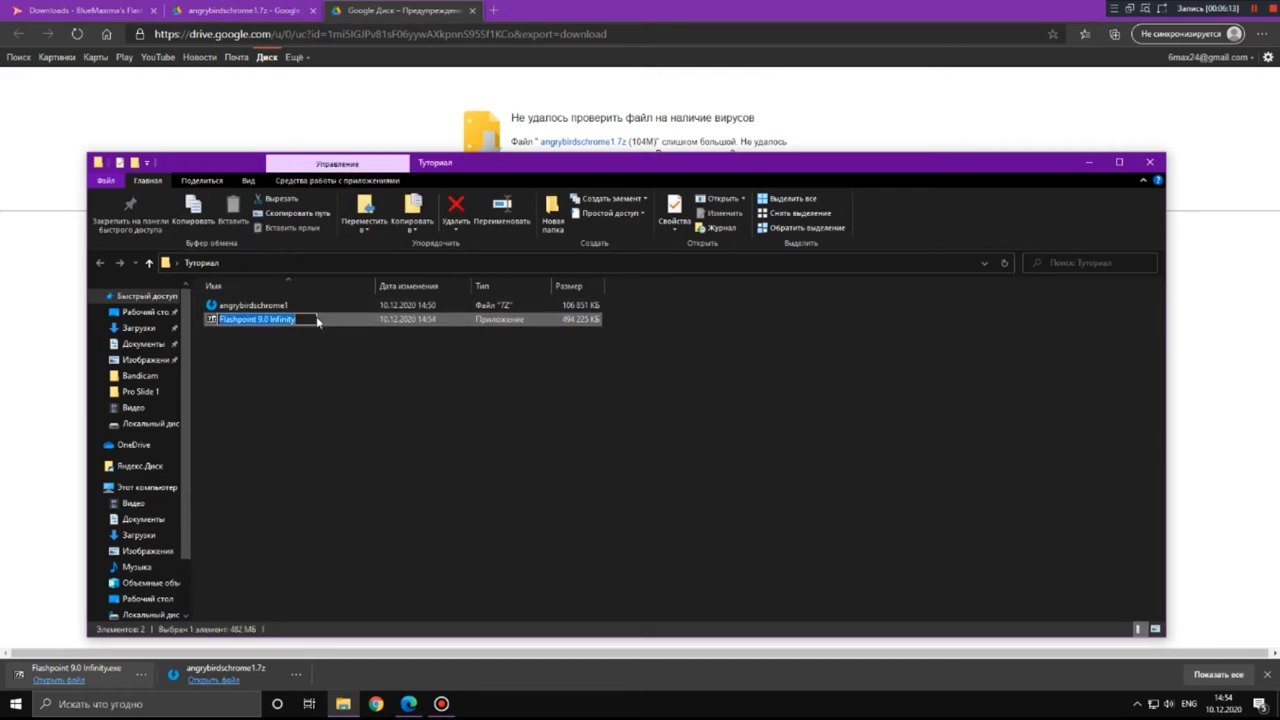
{"action": "left_click", "coordinate": [348, 322]}
{"action": "left_click", "coordinate": [334, 303]}
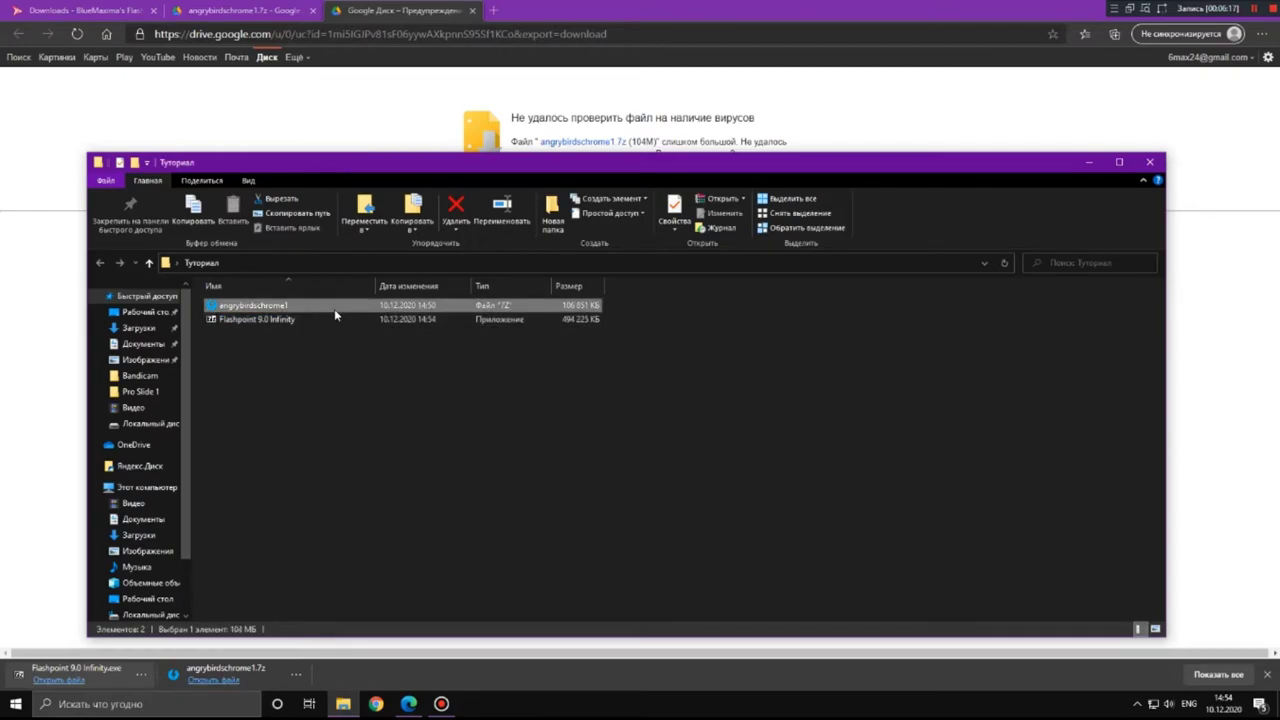
{"action": "double_click", "coordinate": [334, 318]}
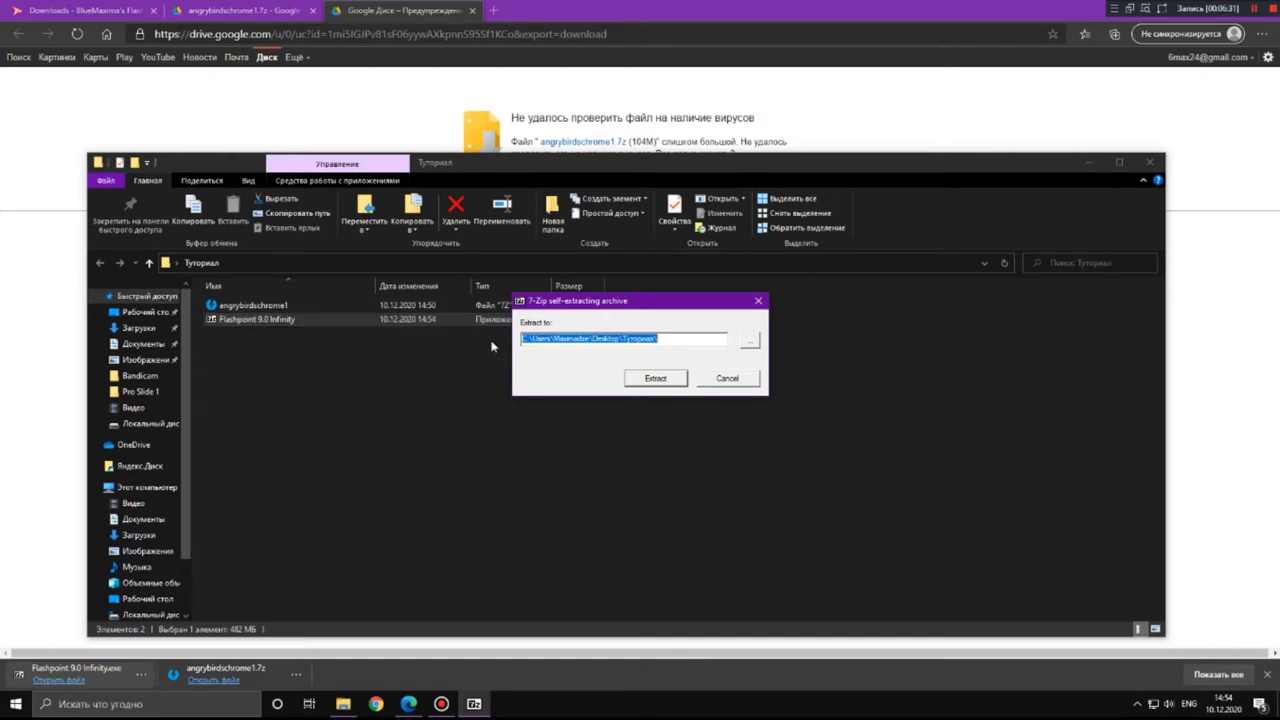
{"action": "left_click", "coordinate": [656, 378]}
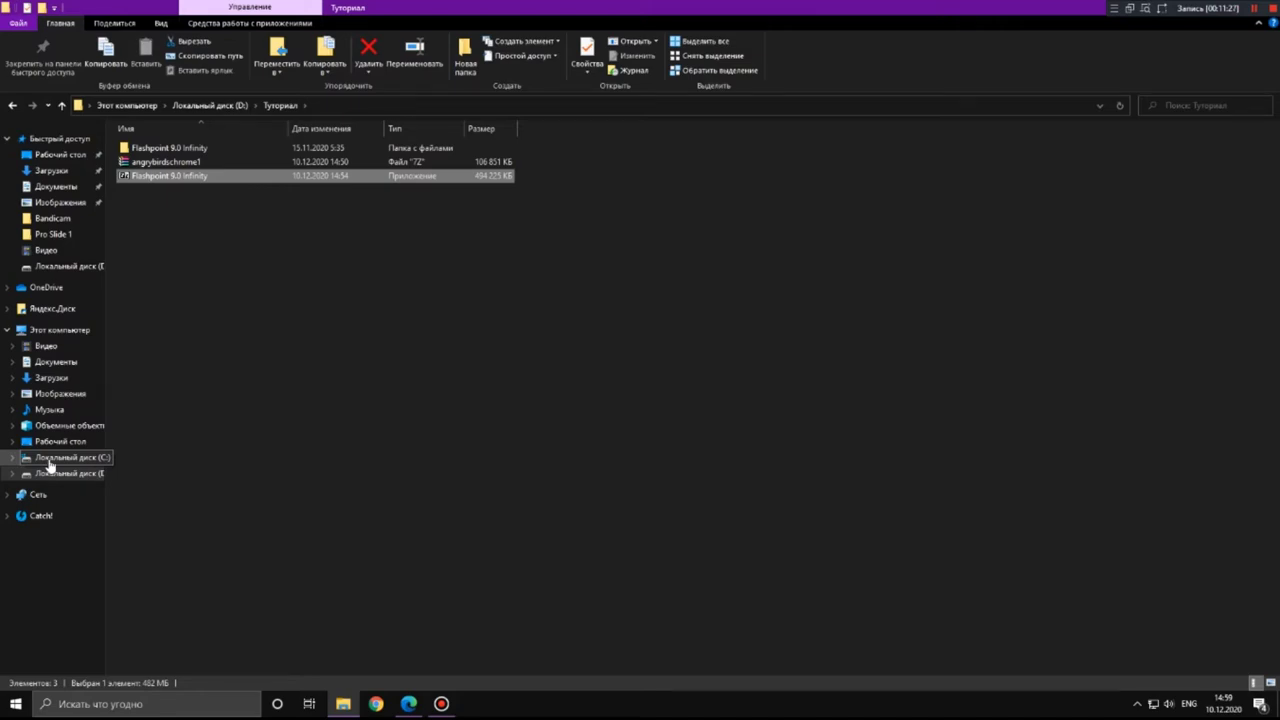
Step: Examine the contents of the FPSoftware folder inside the extracted Flashpoint 9.0 Infinity folder
{"action": "double_click", "coordinate": [196, 150]}
{"action": "left_click", "coordinate": [192, 162]}
{"action": "double_click", "coordinate": [191, 161]}
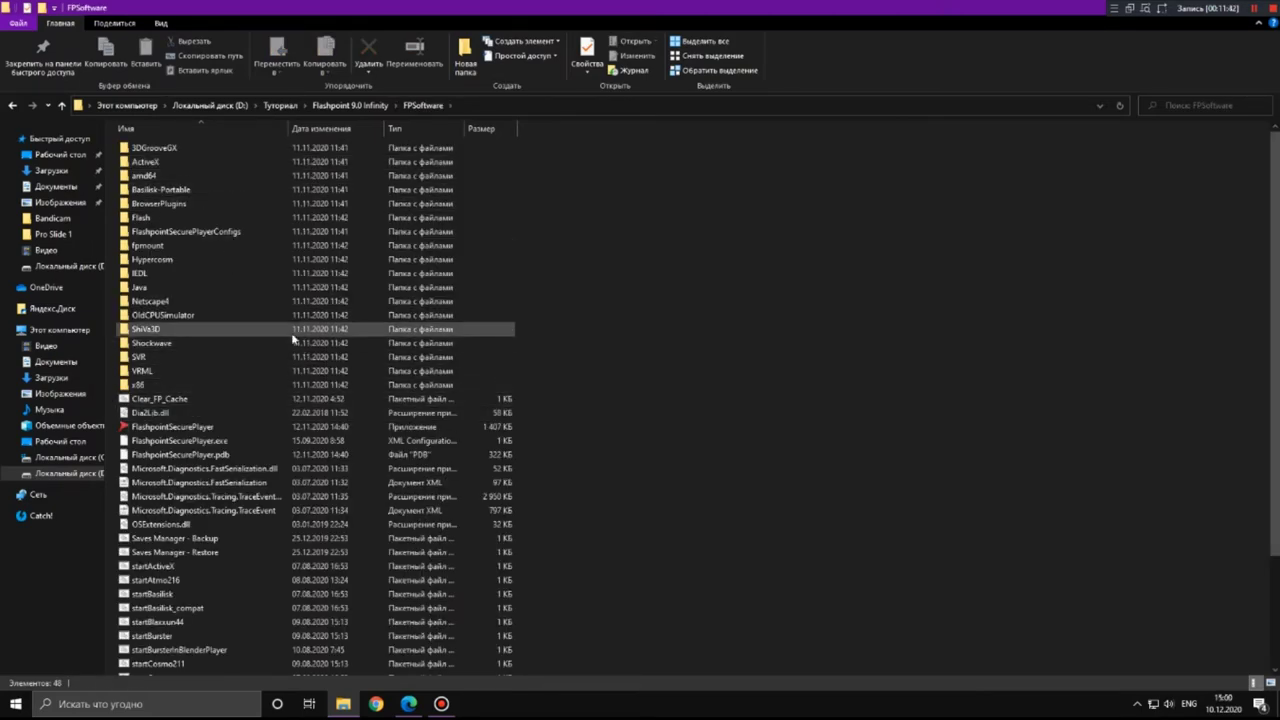
{"action": "scroll", "coordinate": [263, 318], "scroll_direction": "down", "scroll_amount": 3}
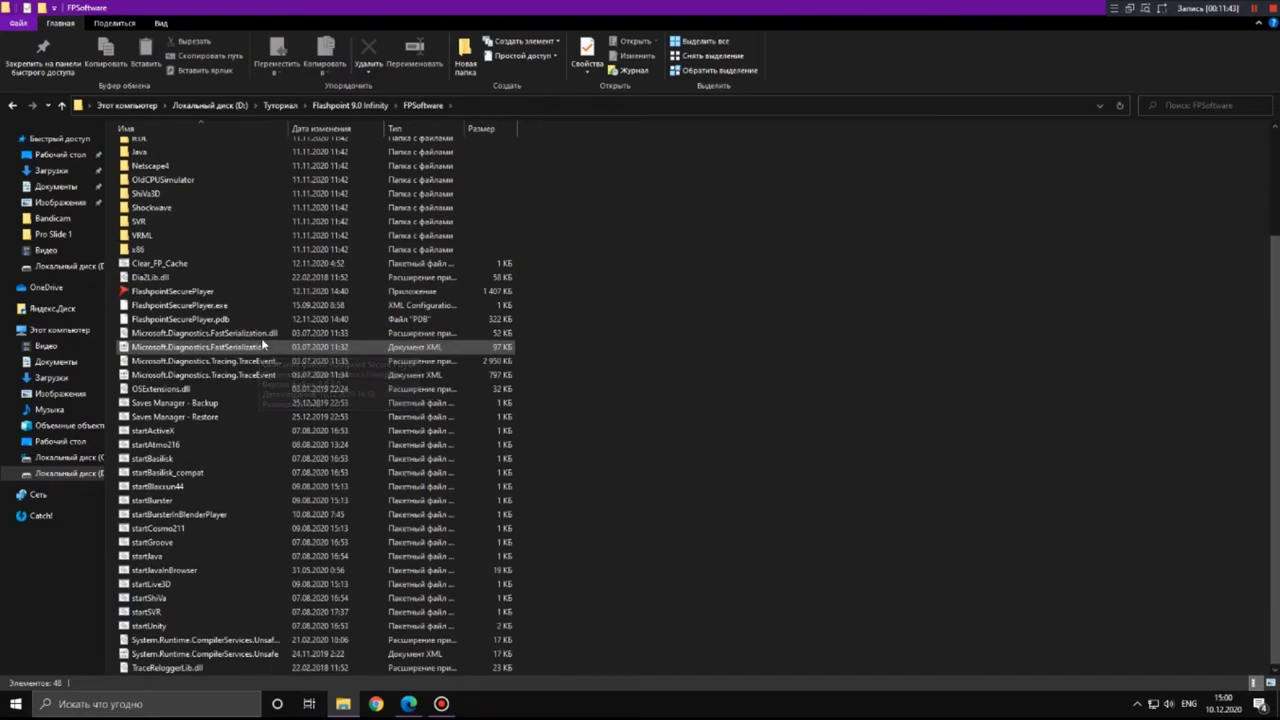
{"action": "scroll", "coordinate": [262, 341], "scroll_direction": "up", "scroll_amount": 3}
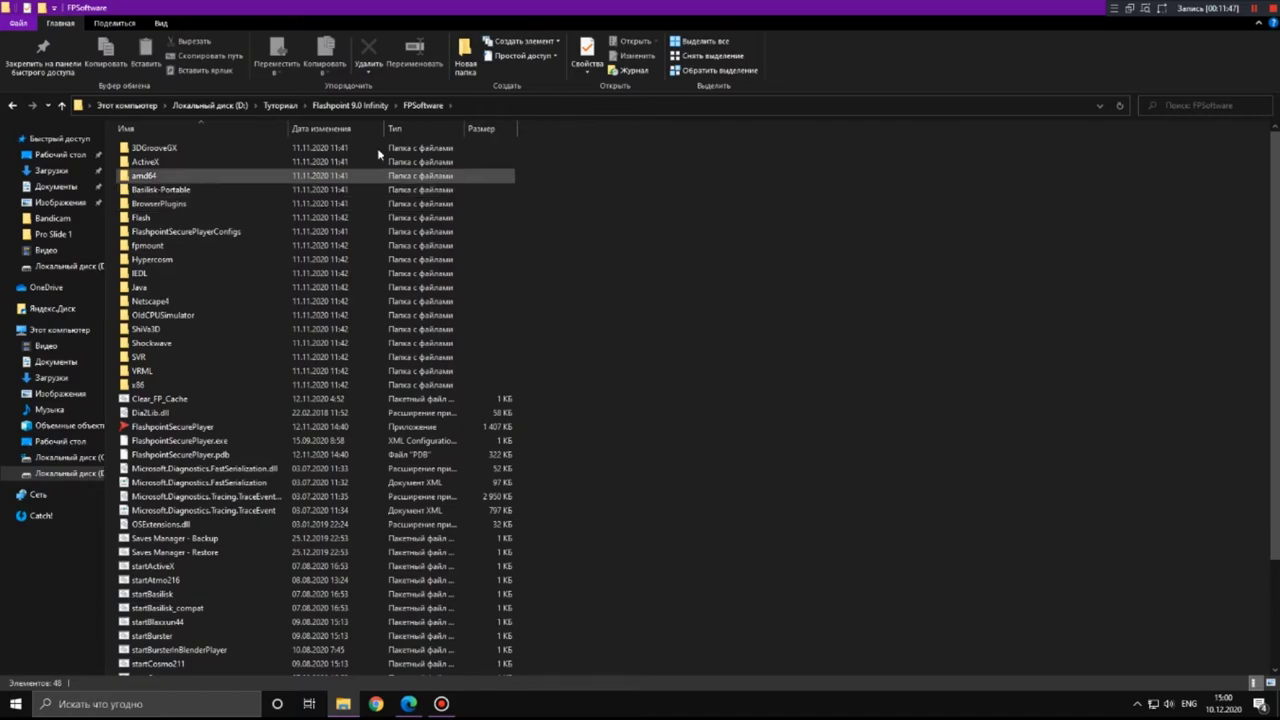
Step: Open the angrybirdschrome1 archive from the Туториал folder in WinRAR, accepting the security warning and dismissing the trial window
{"action": "left_click", "coordinate": [280, 106]}
{"action": "left_click", "coordinate": [212, 164]}
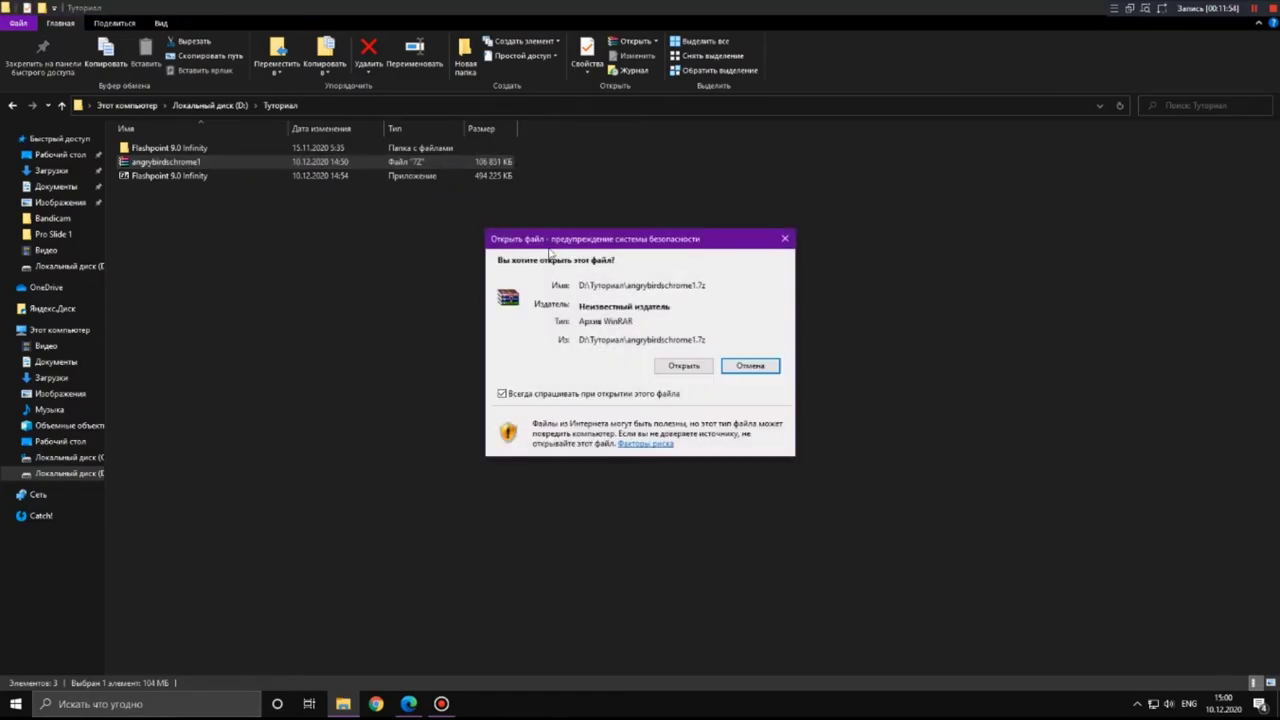
{"action": "left_click", "coordinate": [688, 364]}
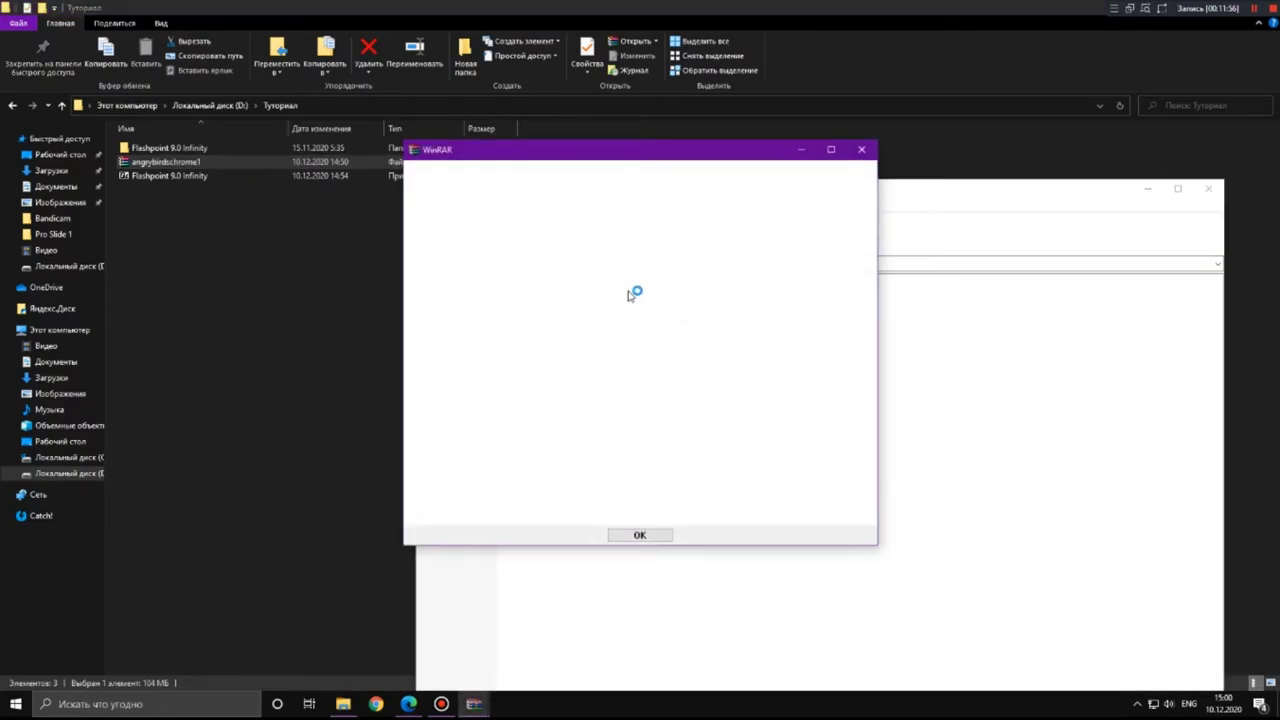
{"action": "left_click", "coordinate": [862, 151]}
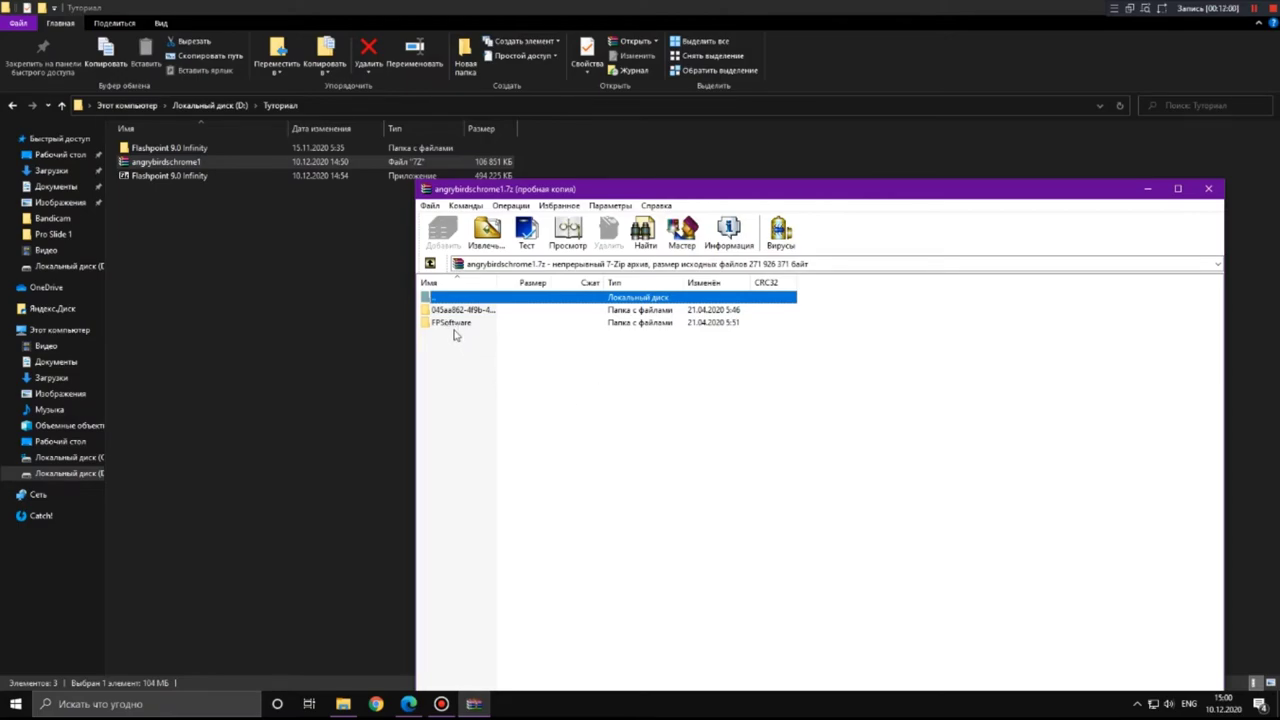
Step: Extract the archive's FPSoftware folder into the Flashpoint 9.0 Infinity folder, merging it with the existing one
{"action": "double_click", "coordinate": [196, 147]}
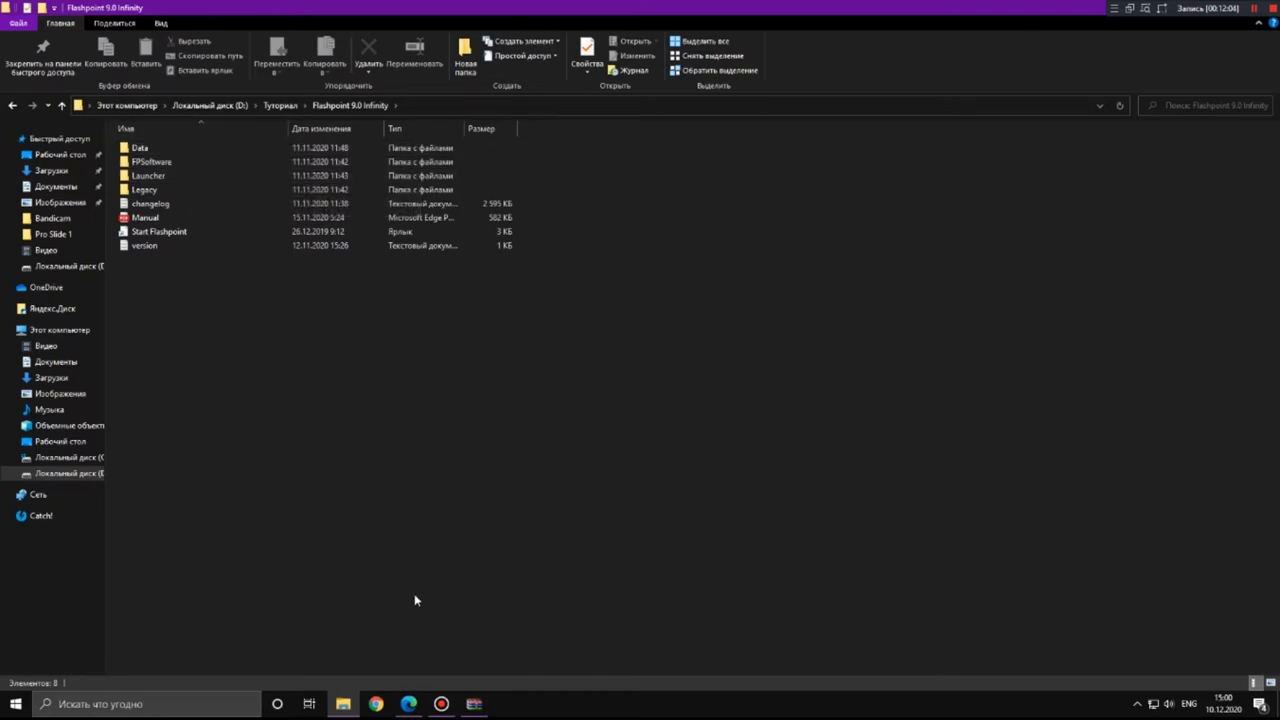
{"action": "left_click", "coordinate": [474, 704]}
{"action": "left_click", "coordinate": [471, 324]}
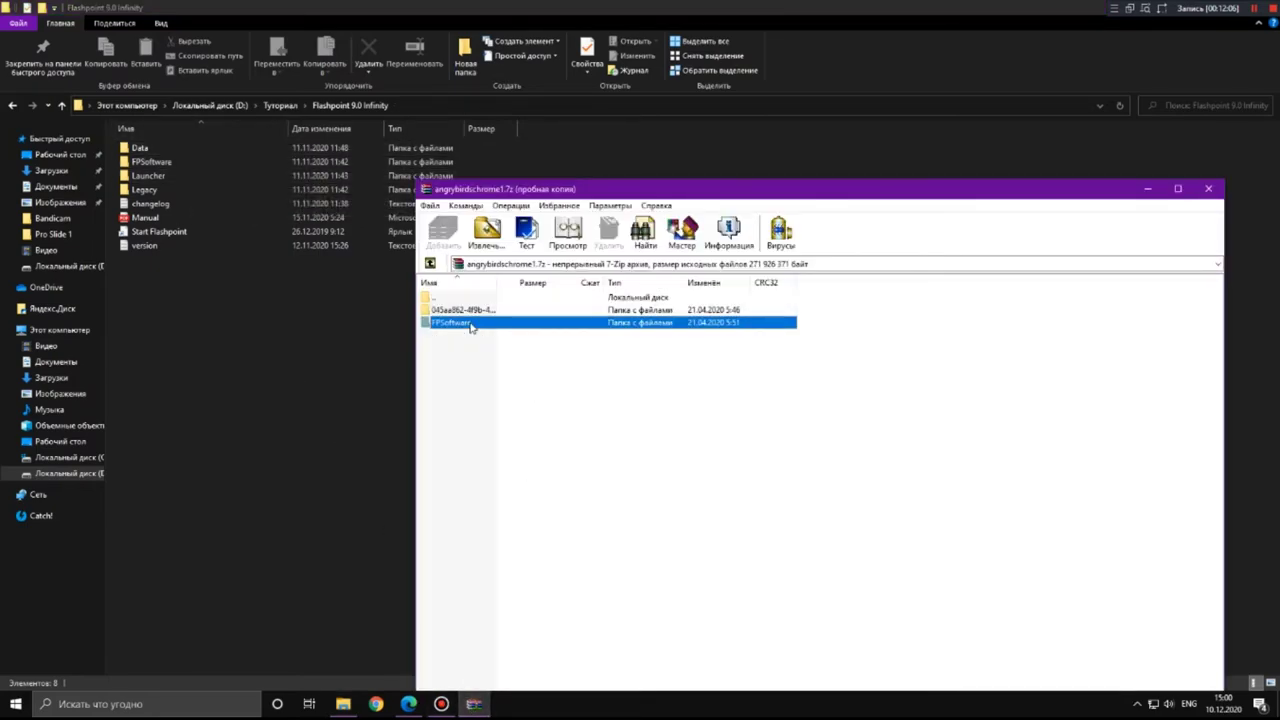
{"action": "left_click_drag", "start_coordinate": [474, 328], "coordinate": [298, 352]}
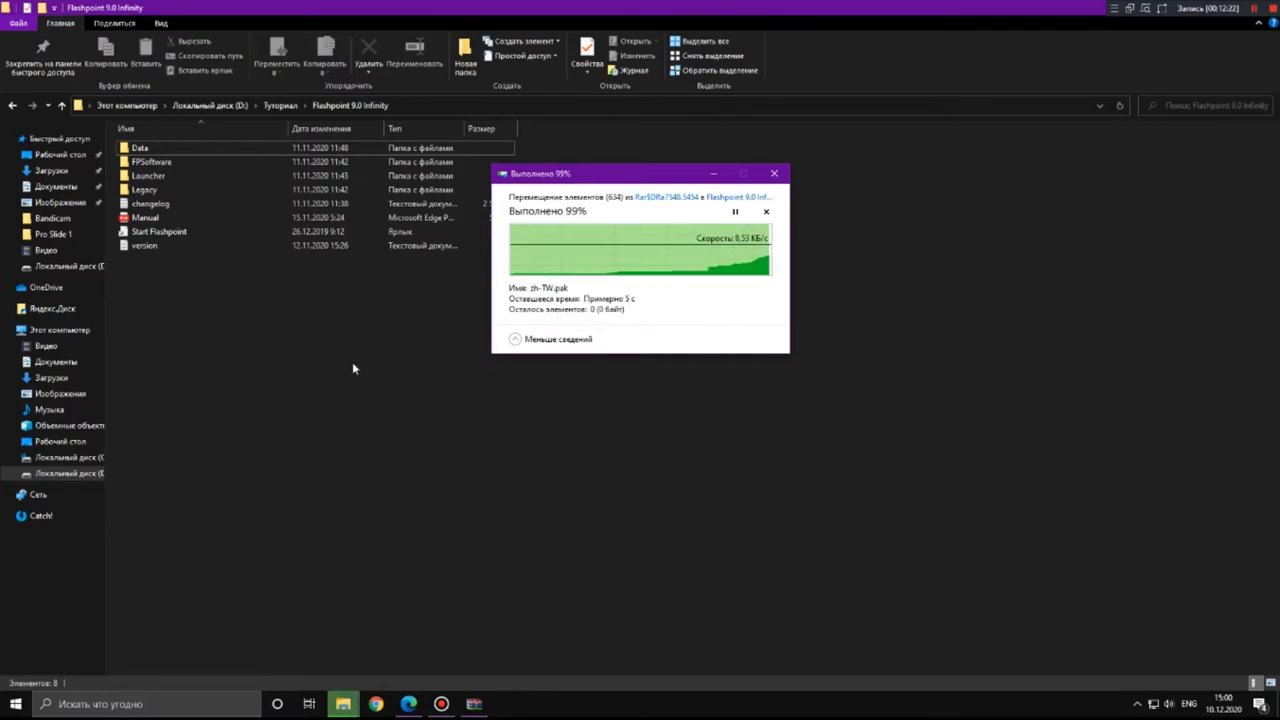
Step: Check the merged FPSoftware folder for the Chromium folder and return to the Flashpoint 9.0 Infinity folder
{"action": "double_click", "coordinate": [217, 161]}
{"action": "left_click", "coordinate": [209, 218]}
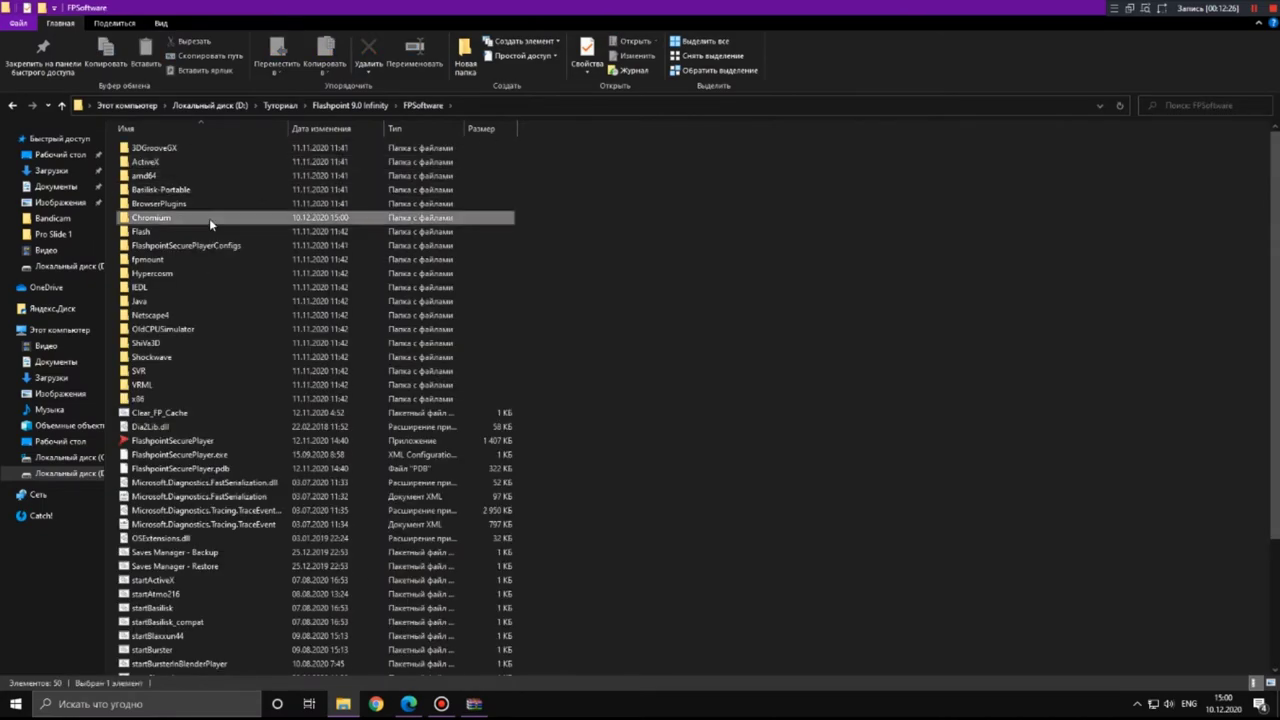
{"action": "left_click", "coordinate": [345, 105]}
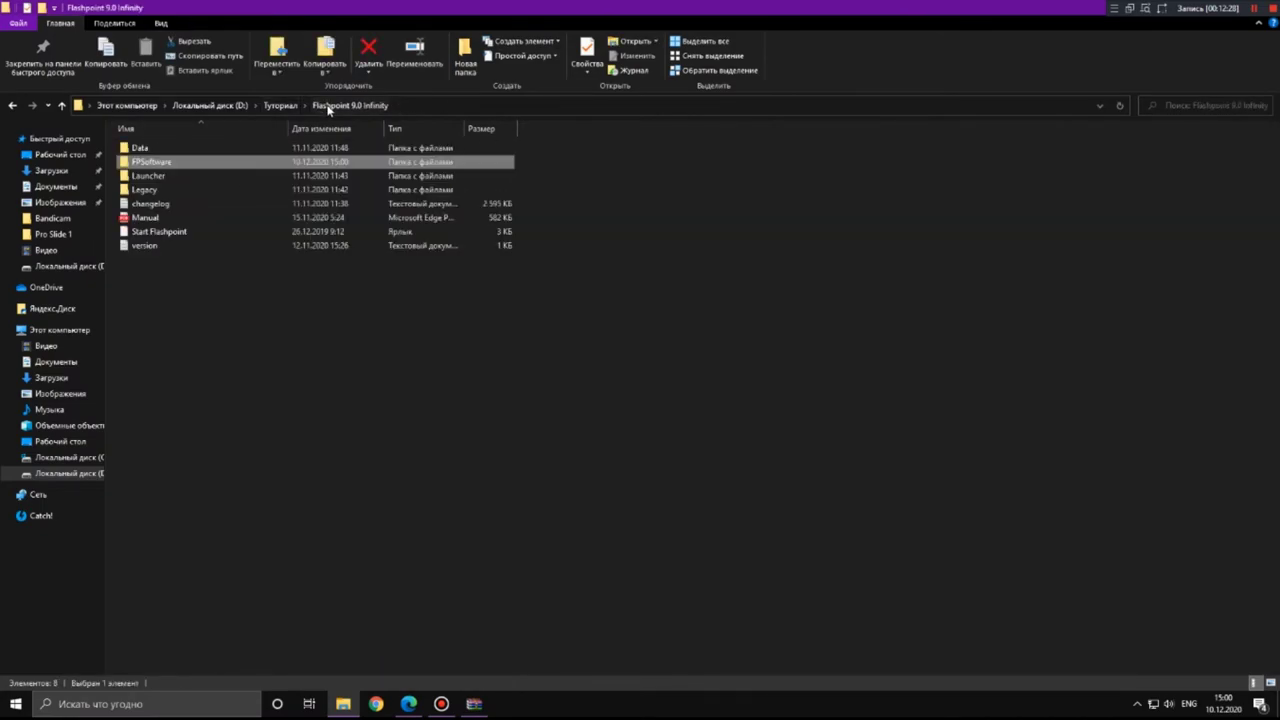
Step: Launch Start Flashpoint, allow Apache HTTP Server through the firewall on private networks, and maximize the launcher window
{"action": "left_click", "coordinate": [194, 232]}
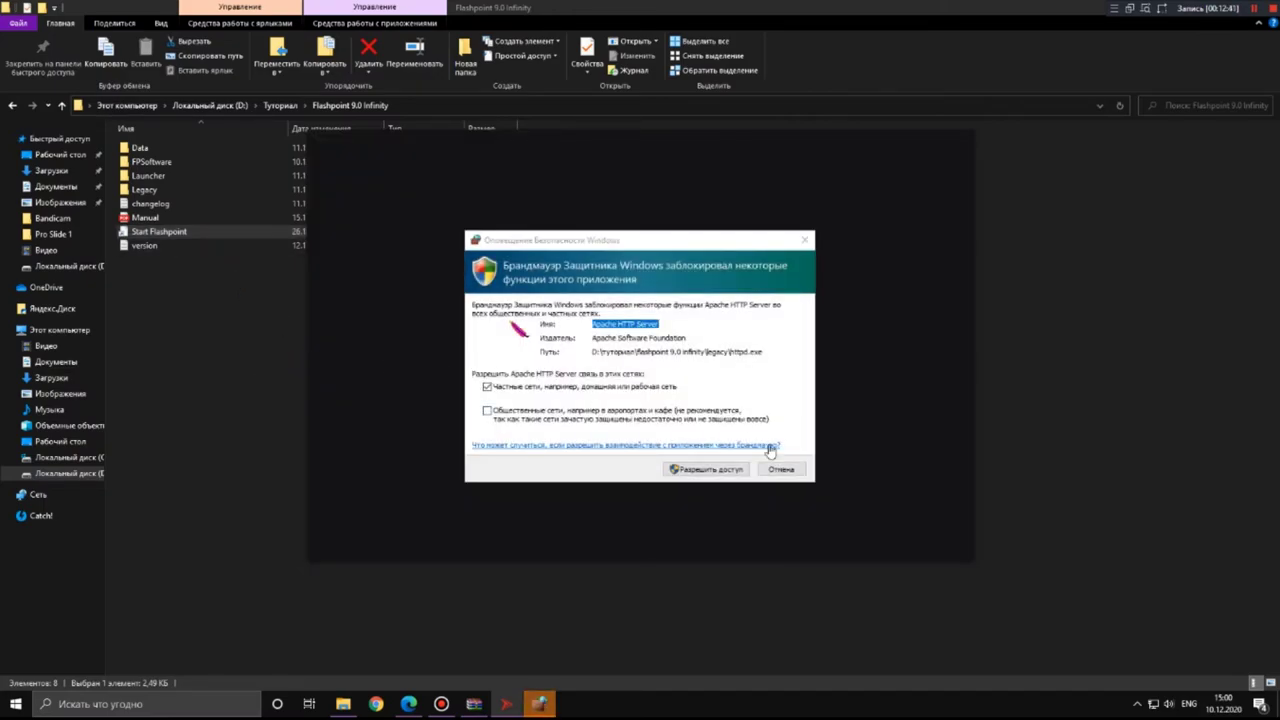
{"action": "left_click", "coordinate": [717, 470]}
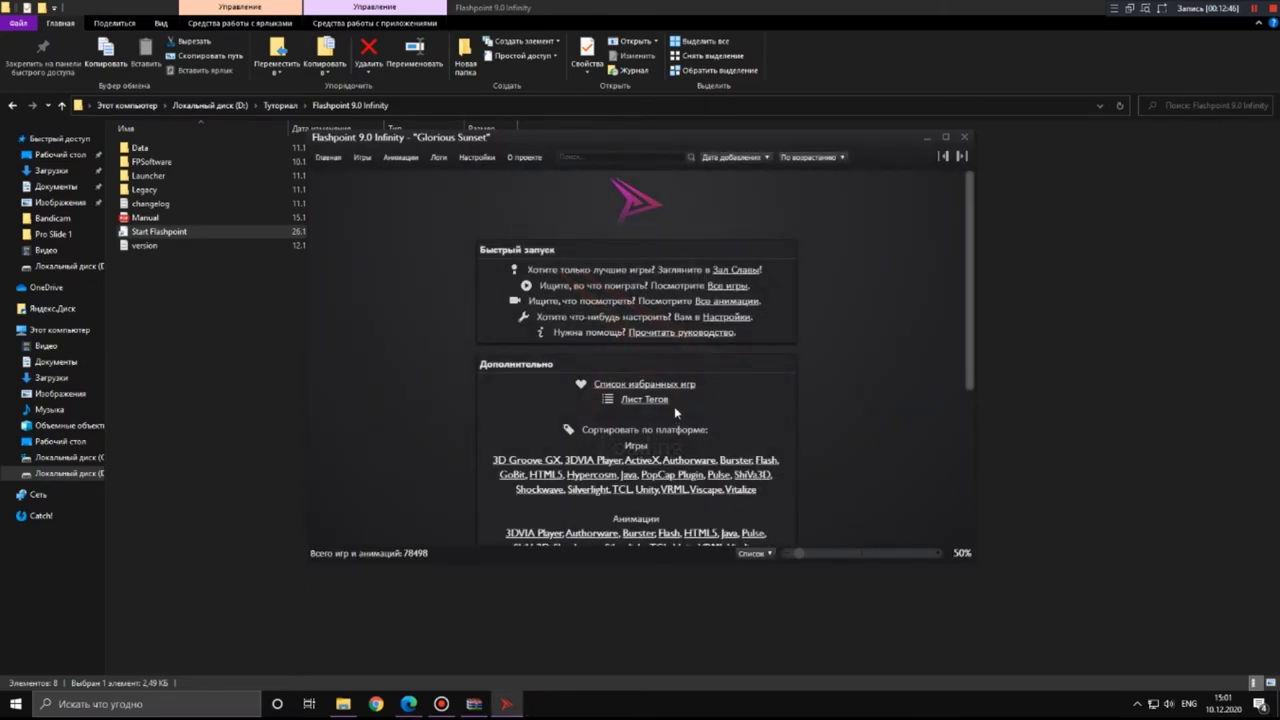
{"action": "left_click", "coordinate": [945, 137]}
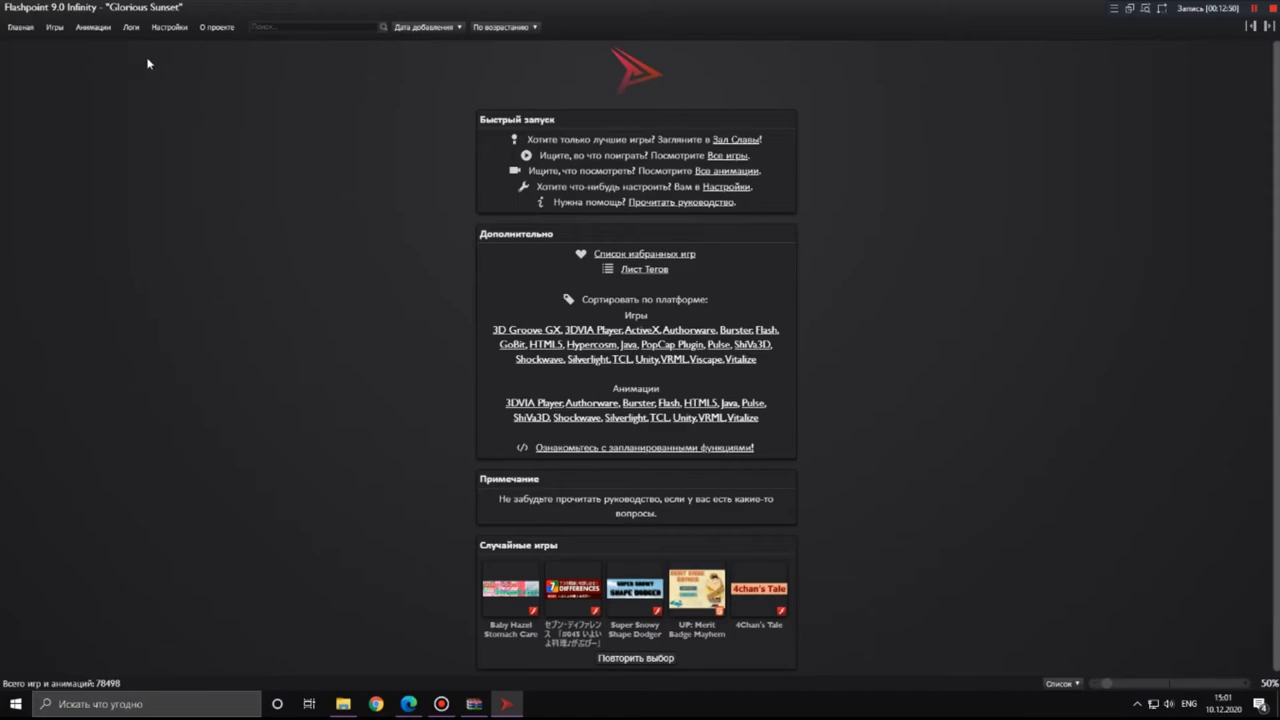
Step: Enable editing (Включить редактирование) in the Flashpoint launcher settings
{"action": "left_click", "coordinate": [168, 28]}
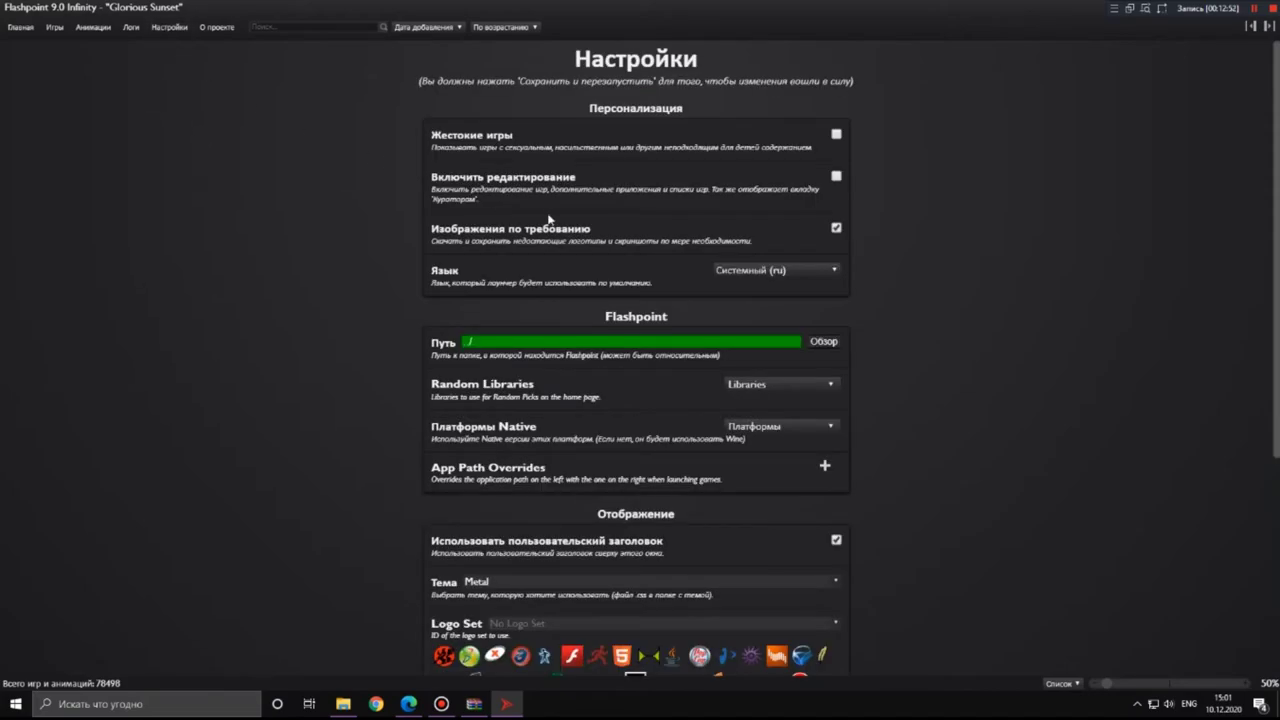
{"action": "left_click", "coordinate": [836, 178]}
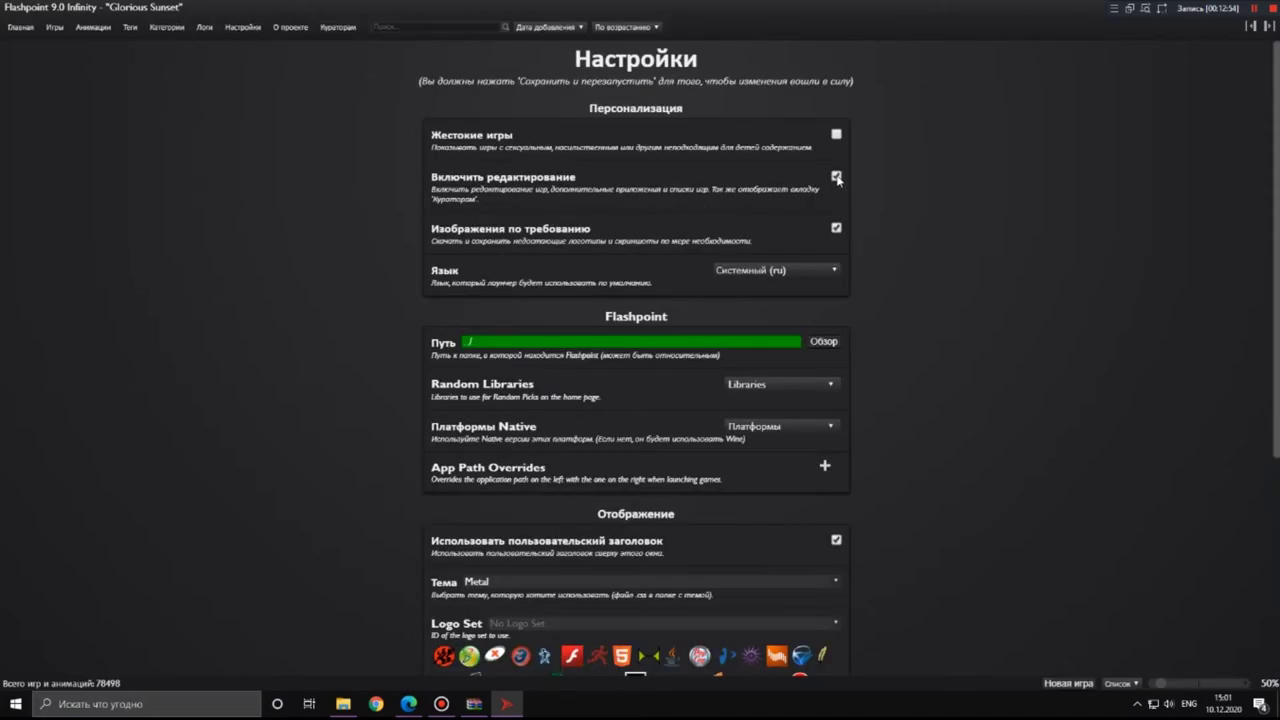
Step: Load the angrybirdschrome1 archive from the Туториал folder on drive D: as a curation in Flashpoint
{"action": "left_click", "coordinate": [337, 27]}
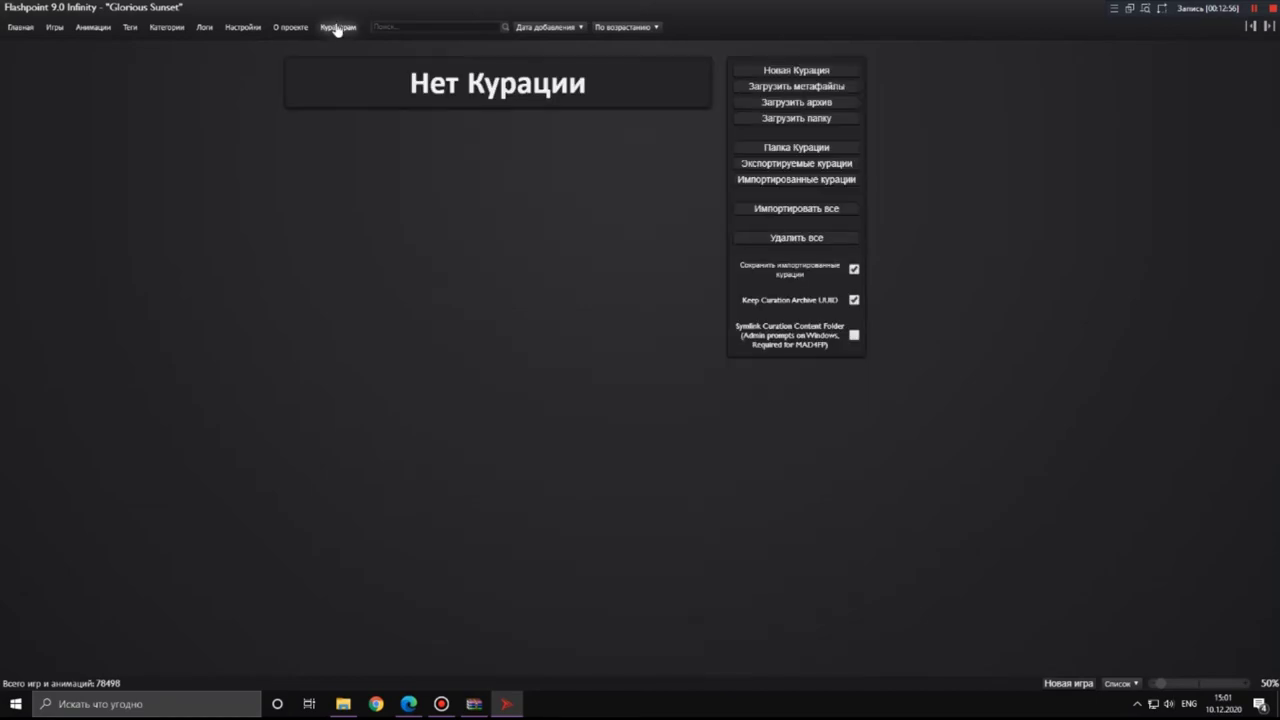
{"action": "left_click", "coordinate": [811, 105]}
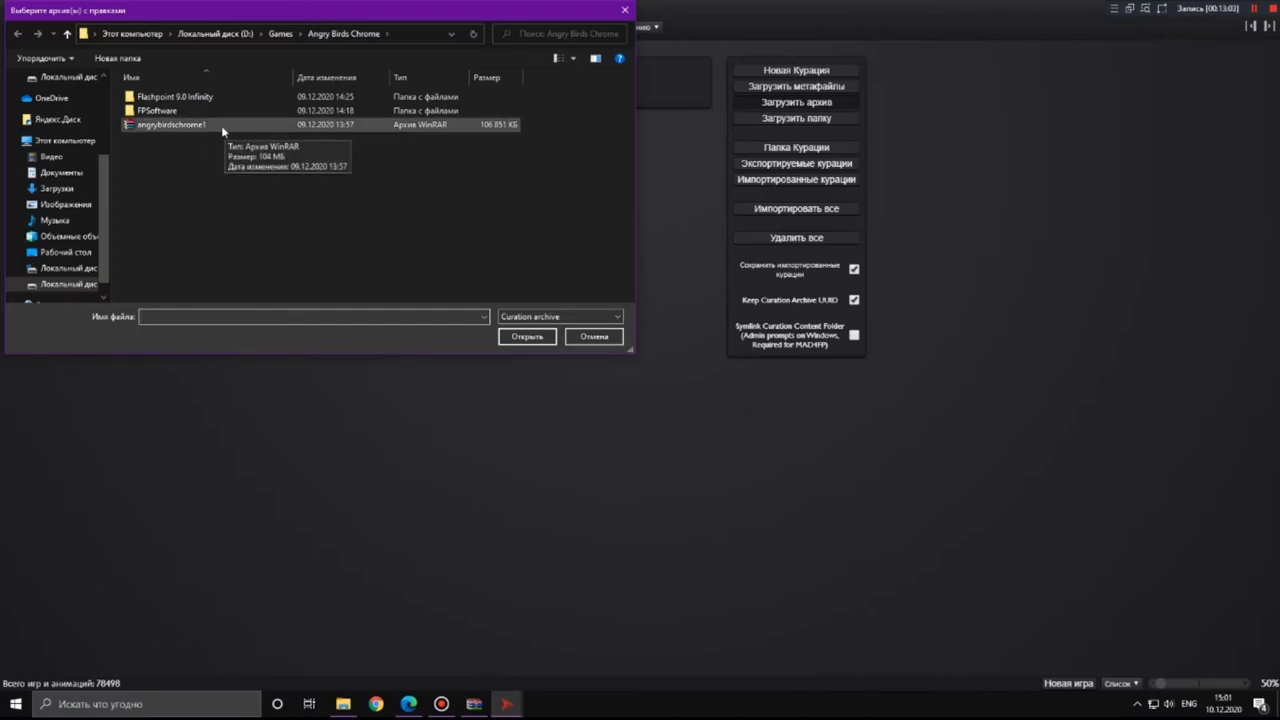
{"action": "left_click", "coordinate": [30, 286]}
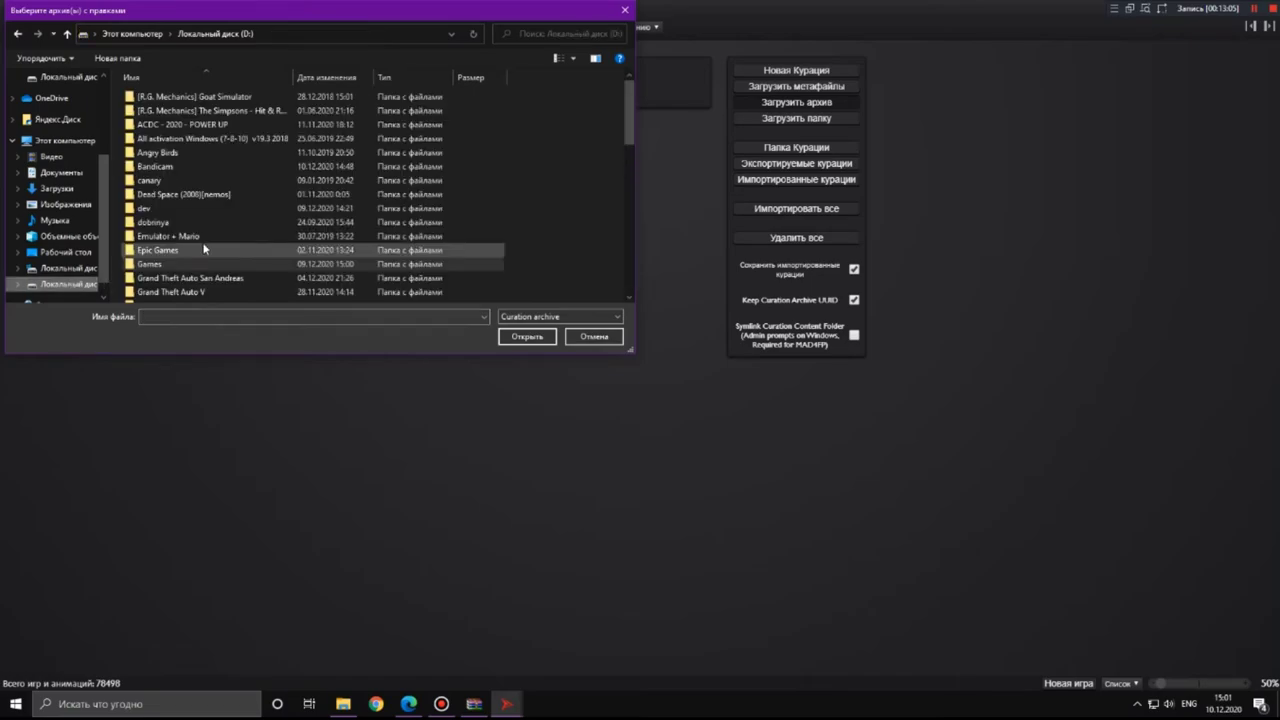
{"action": "scroll", "coordinate": [204, 248], "scroll_direction": "down", "scroll_amount": 10}
{"action": "scroll", "coordinate": [265, 240], "scroll_direction": "down", "scroll_amount": 1}
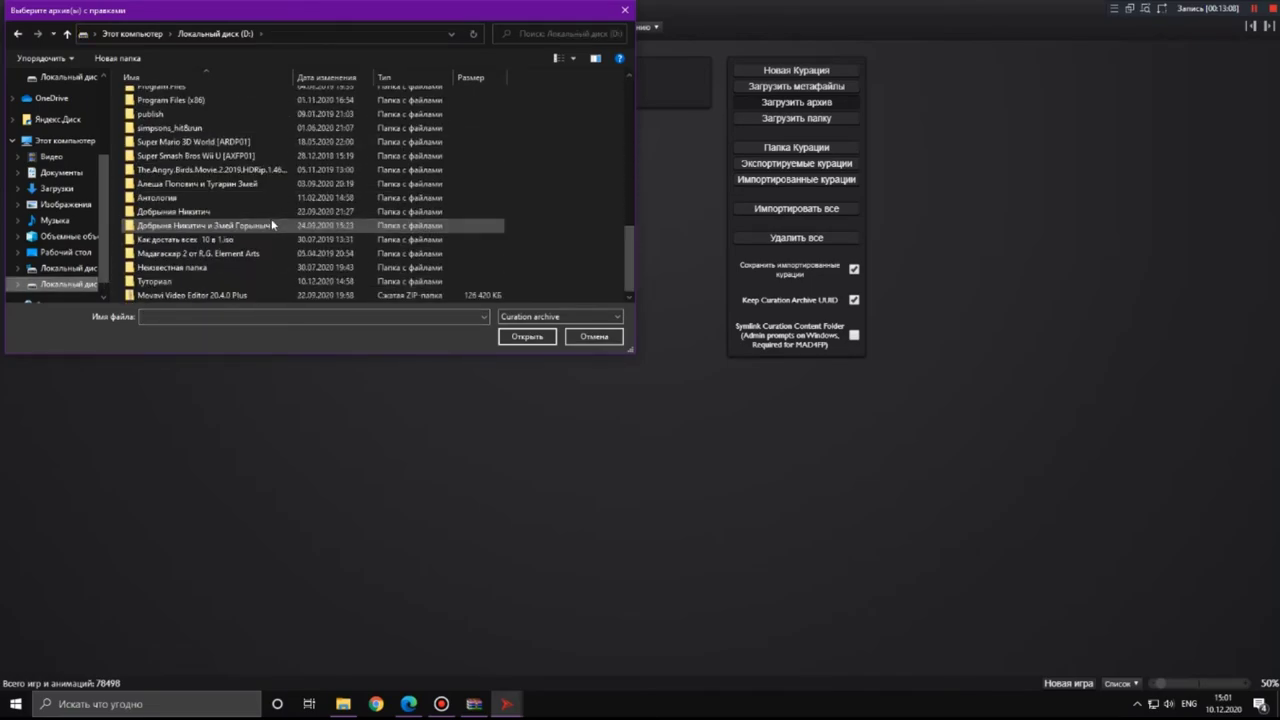
{"action": "double_click", "coordinate": [212, 283]}
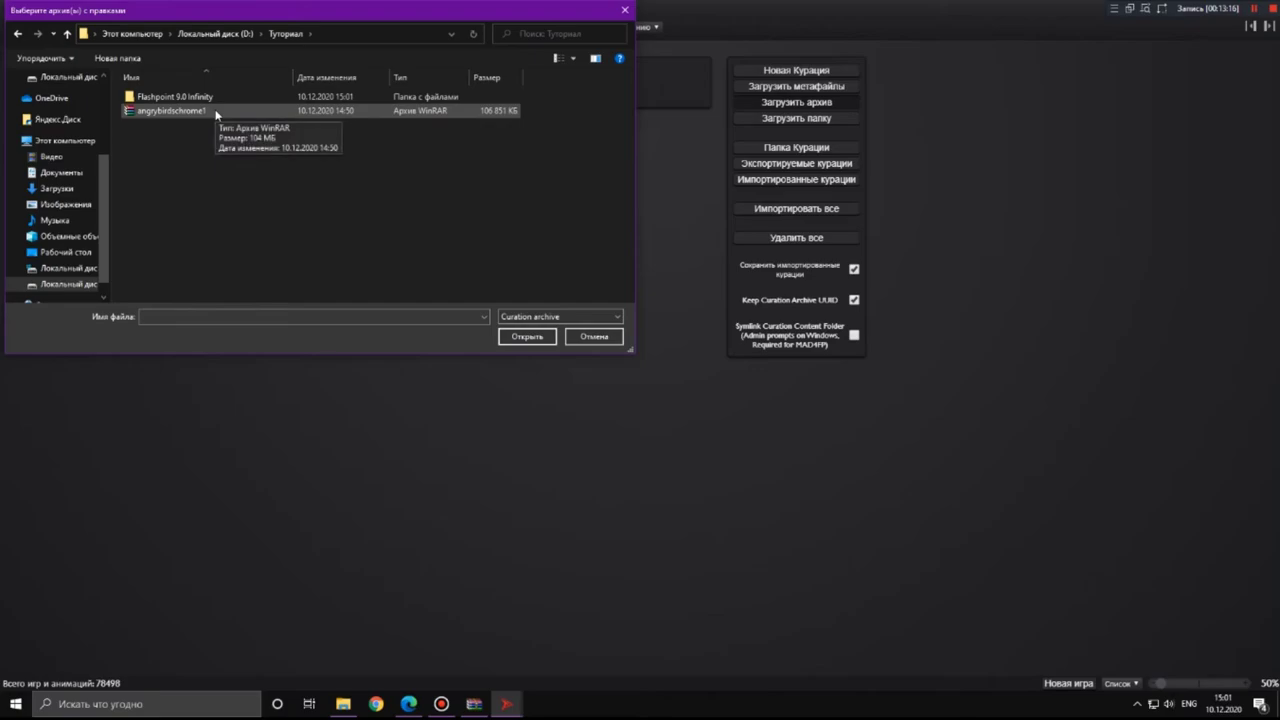
{"action": "double_click", "coordinate": [216, 111]}
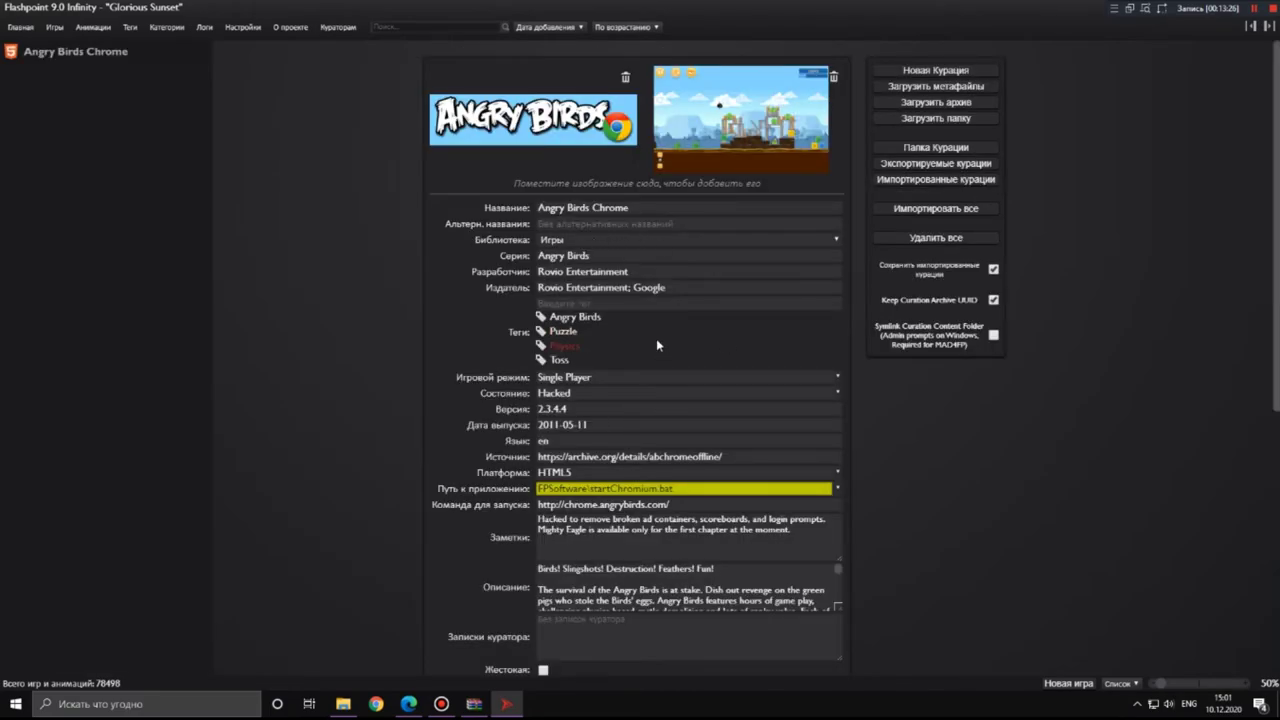
Step: Run the loaded Angry Birds Chrome curation (Запуск) so the game opens in Chromium
{"action": "scroll", "coordinate": [656, 338], "scroll_direction": "down", "scroll_amount": 5}
{"action": "scroll", "coordinate": [660, 467], "scroll_direction": "down", "scroll_amount": 2}
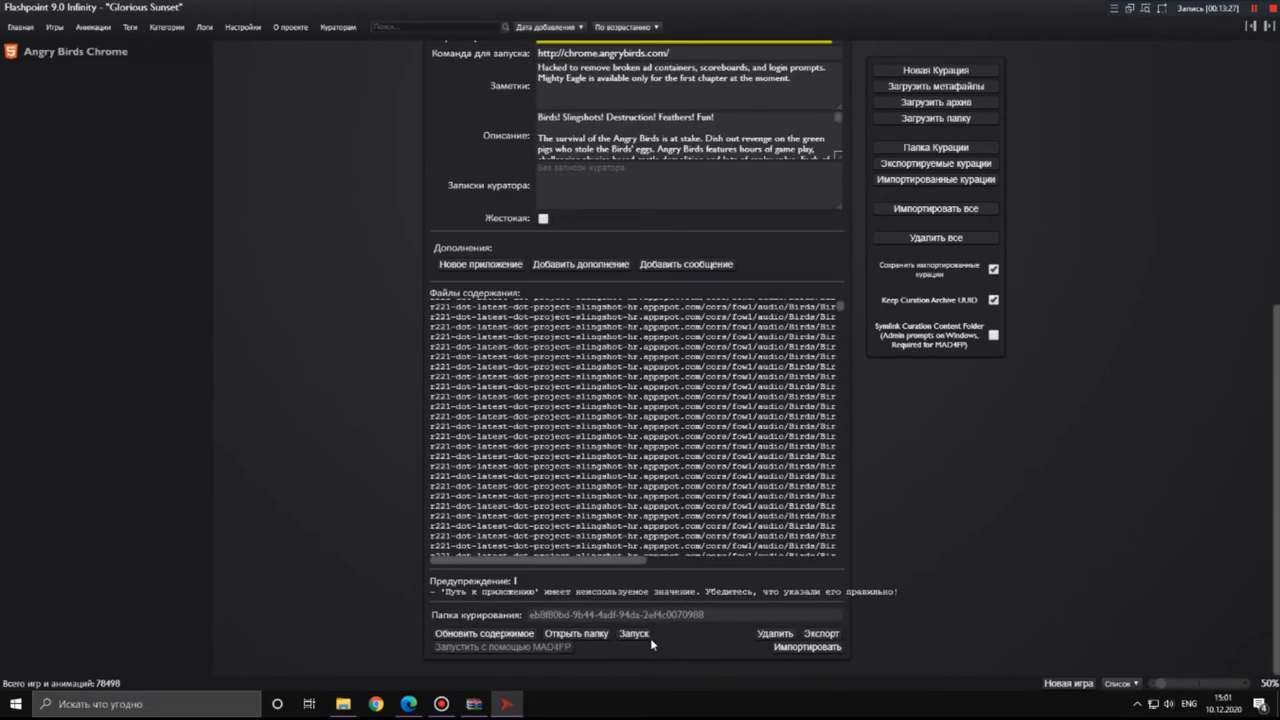
{"action": "left_click", "coordinate": [634, 634]}
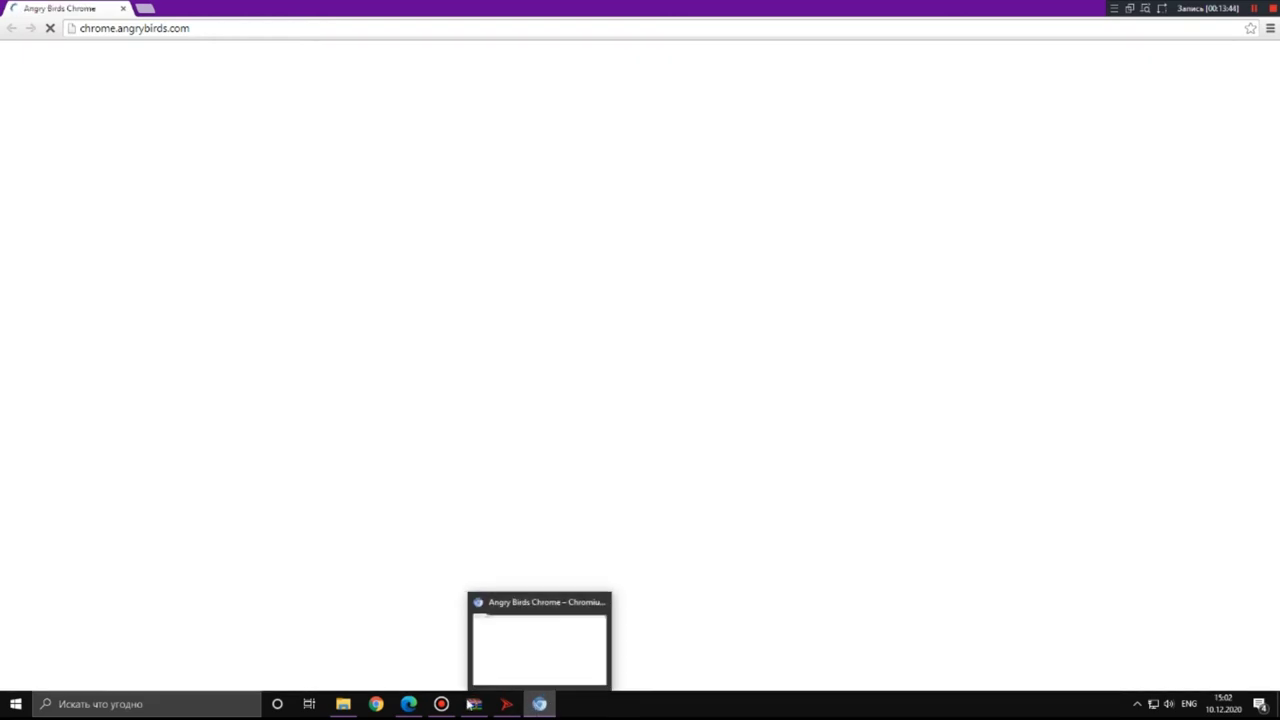
{"action": "mouse_move", "coordinate": [379, 705]}
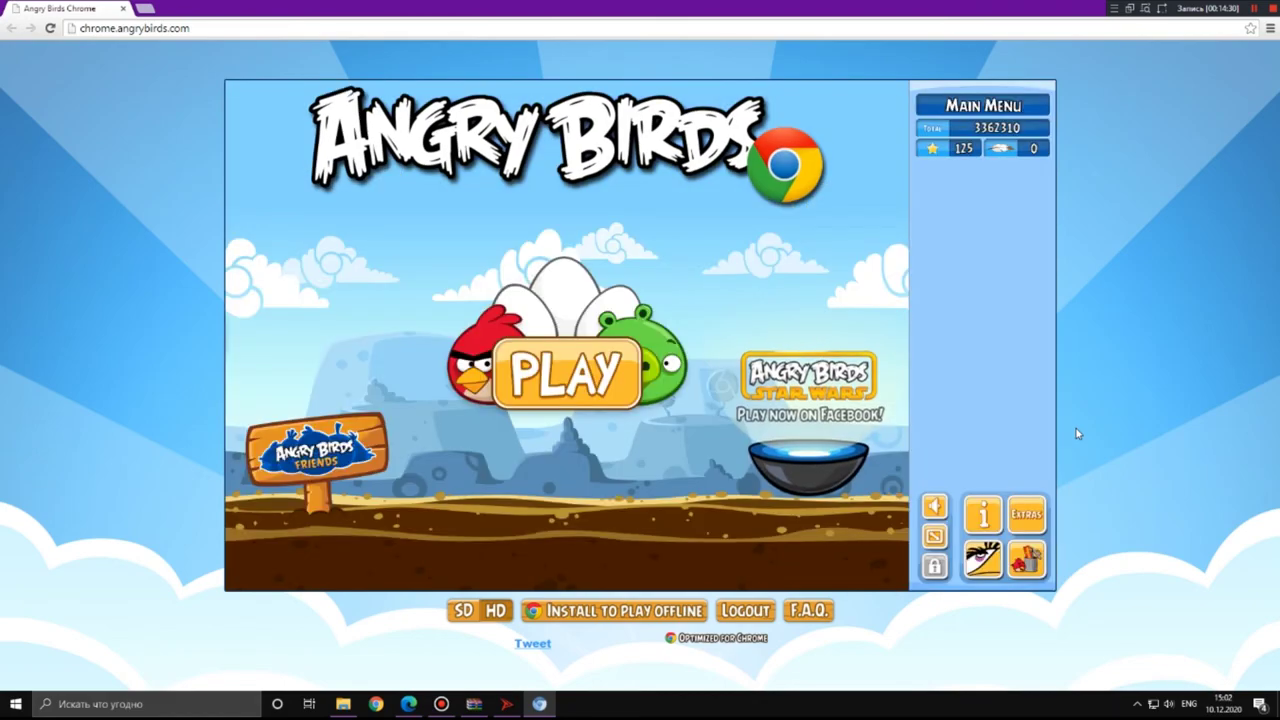
Step: Enter the game's episode menu and look through the Poached Eggs level pages and both pages of episodes
{"action": "left_click", "coordinate": [565, 374]}
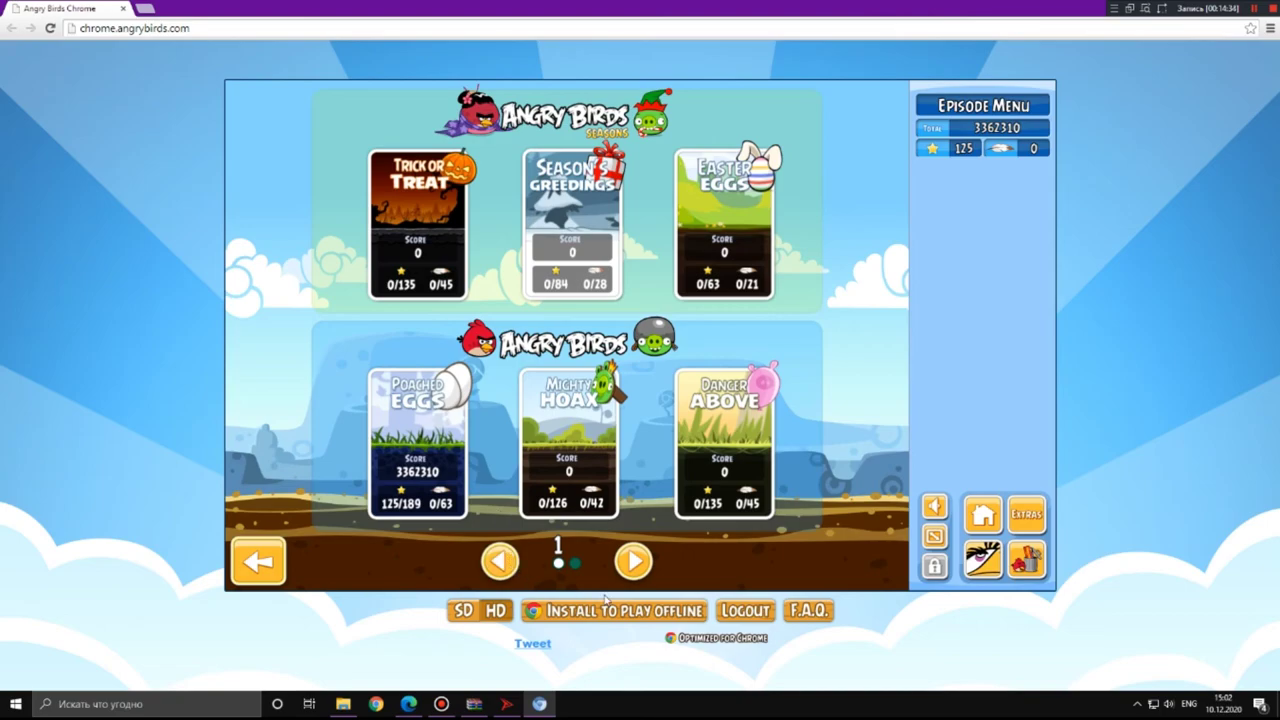
{"action": "left_click", "coordinate": [390, 457]}
{"action": "left_click", "coordinate": [641, 561]}
{"action": "left_click", "coordinate": [641, 561]}
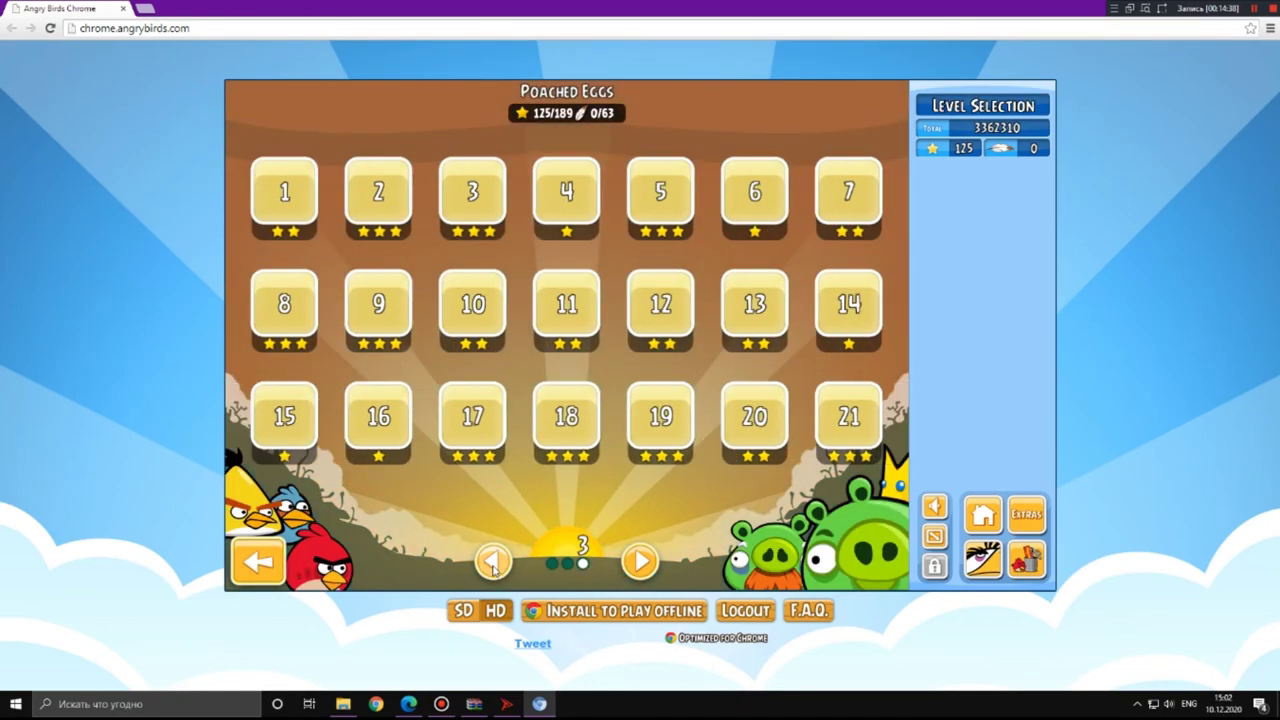
{"action": "left_click", "coordinate": [492, 563]}
{"action": "left_click", "coordinate": [492, 563]}
{"action": "left_click", "coordinate": [492, 563]}
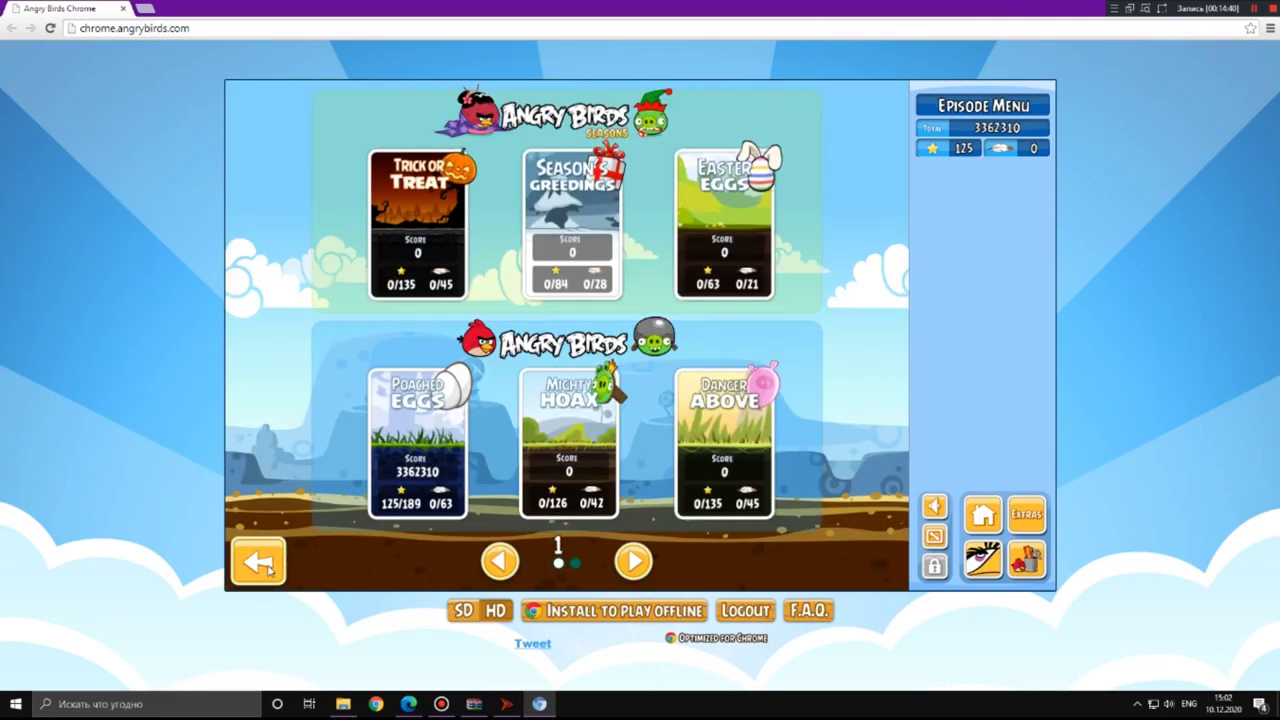
{"action": "left_click", "coordinate": [633, 561]}
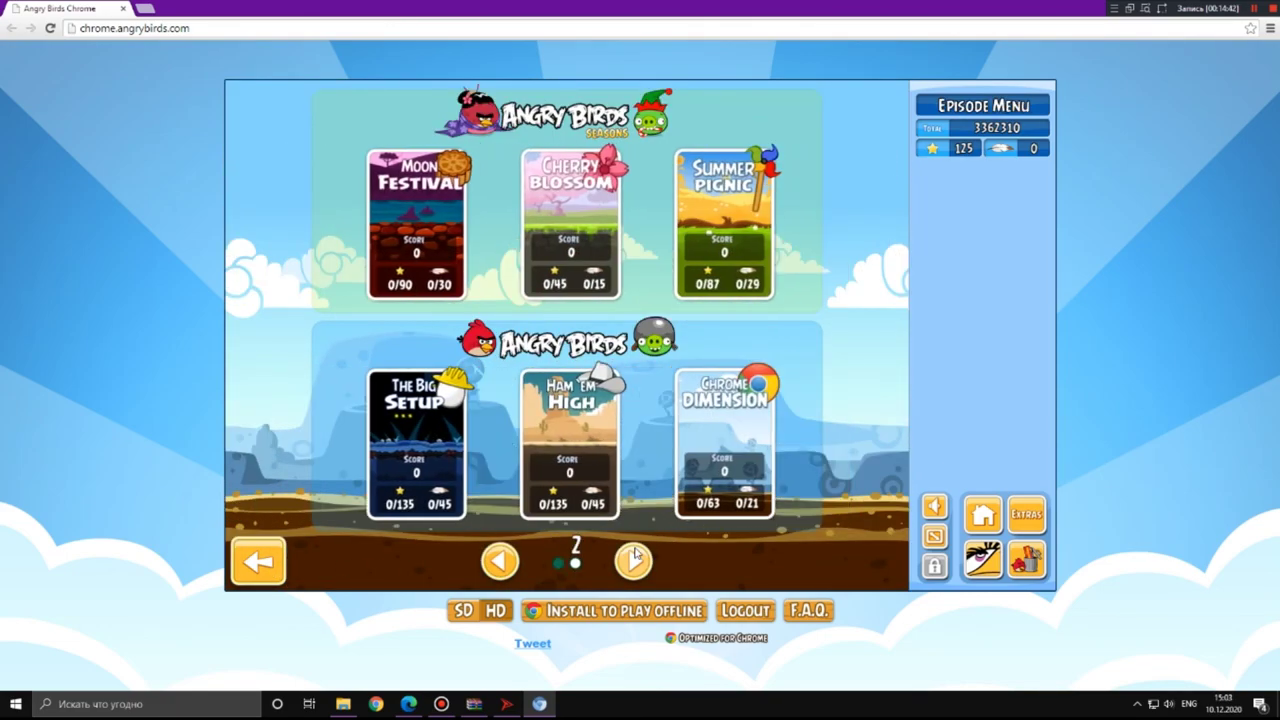
{"action": "left_click", "coordinate": [500, 561]}
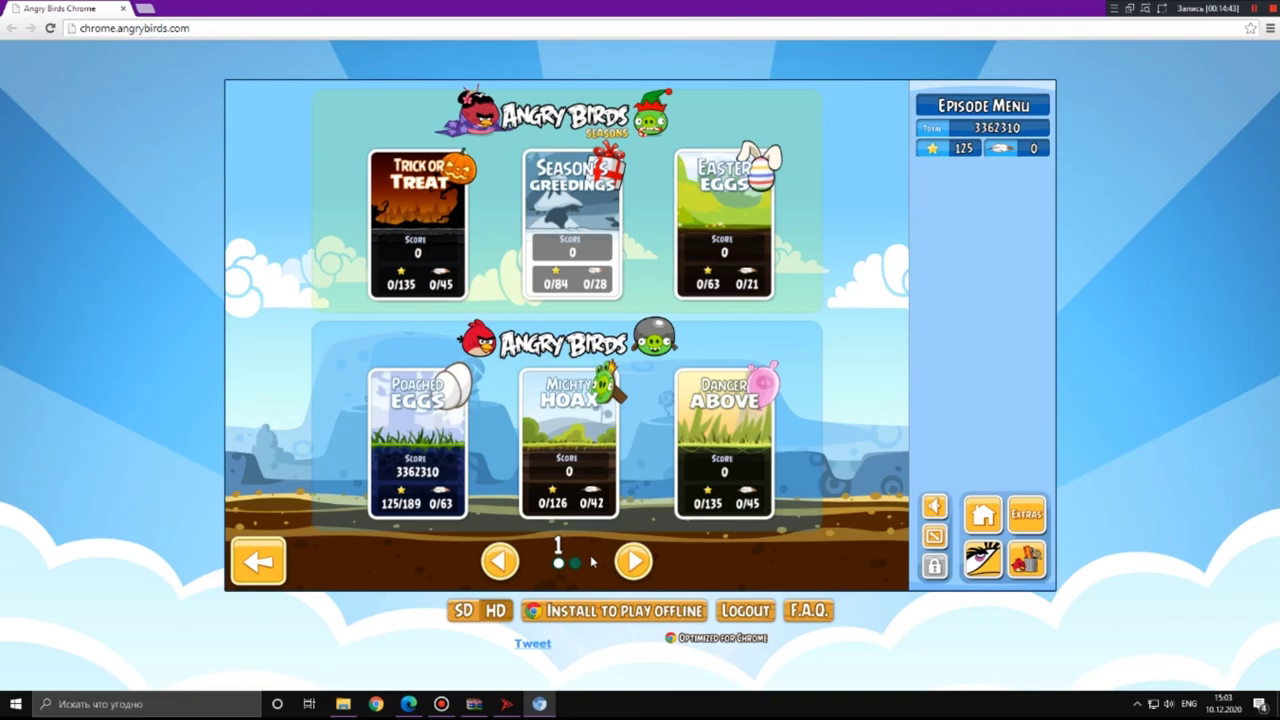